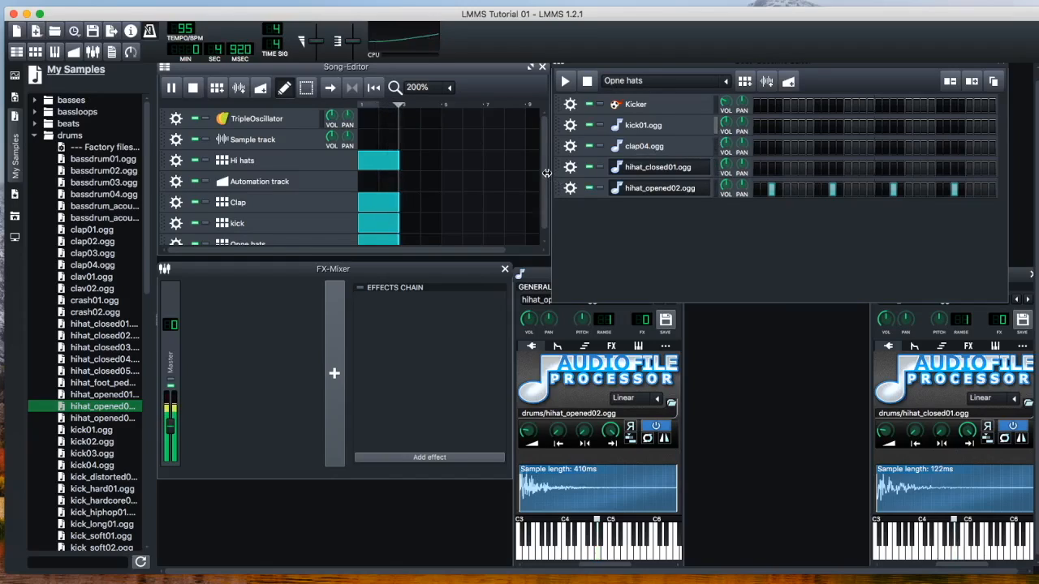
Turn on the Song-Editor's loop points, play the loop, and extend the loop region's end to bar 7
{"action": "key", "text": "space"}
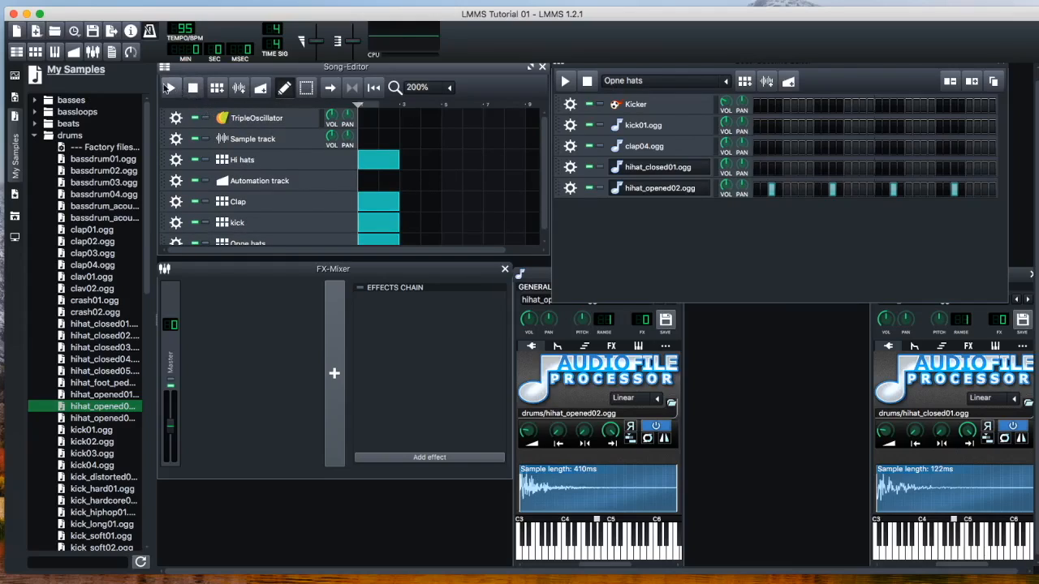
{"action": "left_click", "coordinate": [352, 90]}
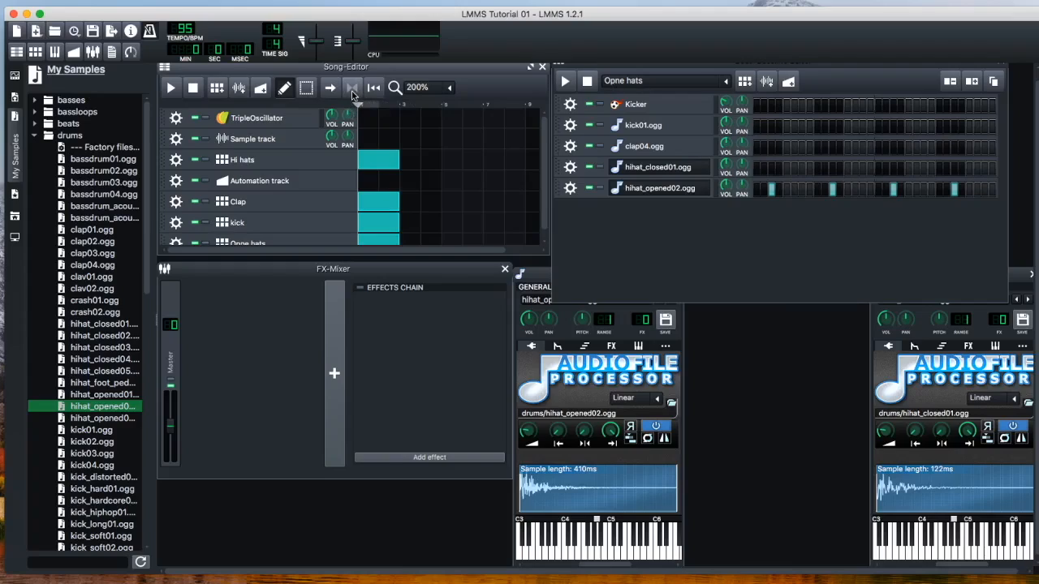
{"action": "left_click", "coordinate": [353, 95]}
{"action": "left_click", "coordinate": [368, 108]}
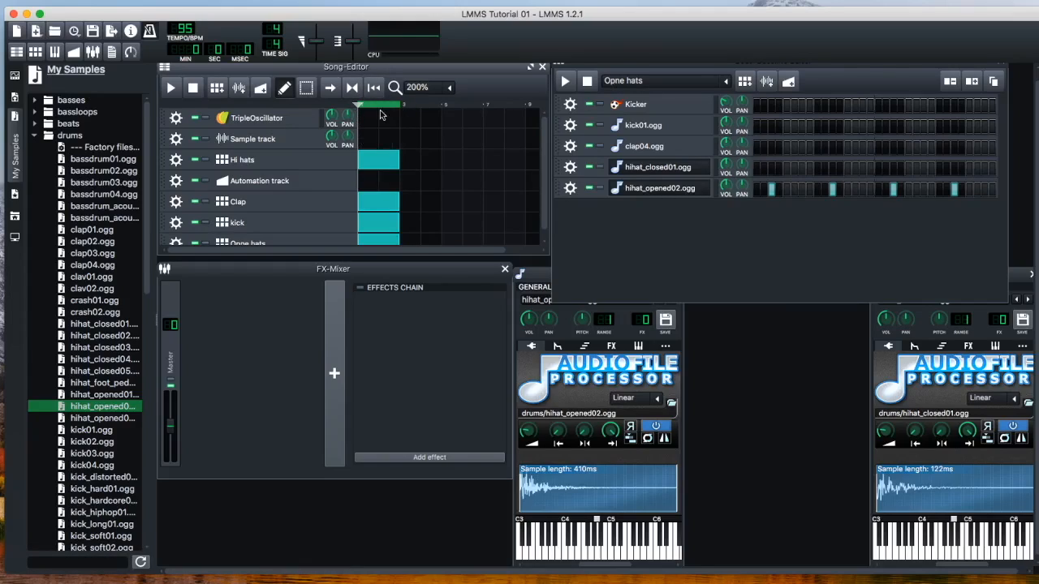
{"action": "left_click", "coordinate": [171, 89]}
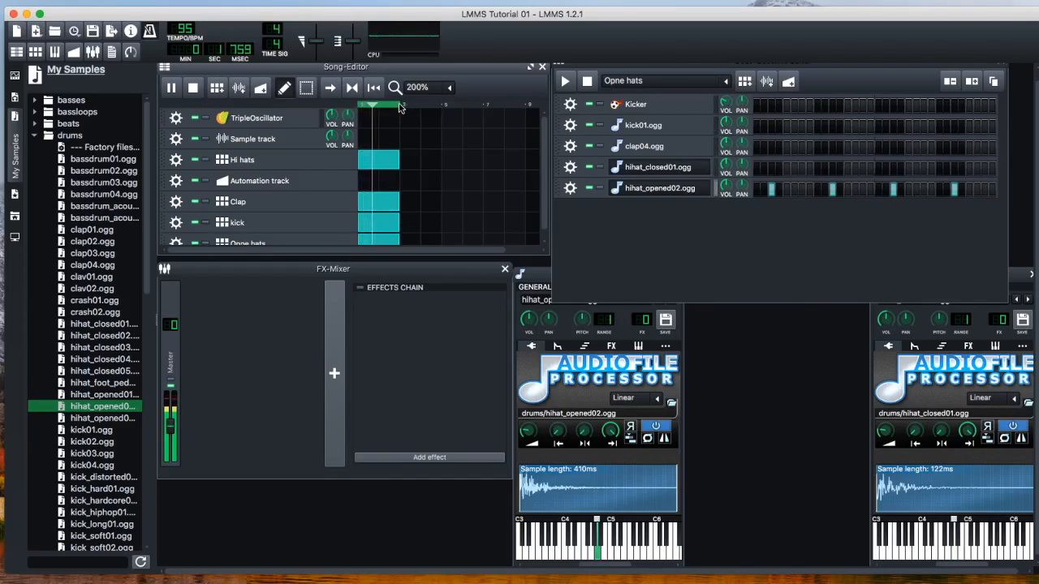
{"action": "left_click_drag", "start_coordinate": [399, 105], "coordinate": [484, 110]}
{"action": "key", "text": "space"}
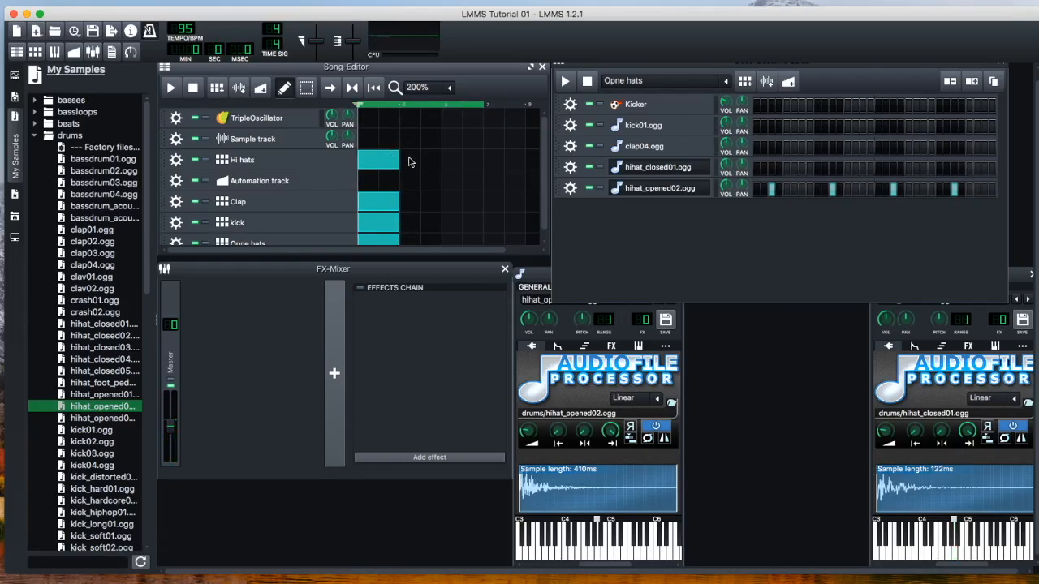
Add two more pattern blocks each to the Hi hats, Clap, kick and Opne hats tracks, filling them up to bar 7
{"action": "left_click", "coordinate": [418, 161]}
{"action": "left_click", "coordinate": [444, 163]}
{"action": "left_click", "coordinate": [411, 204]}
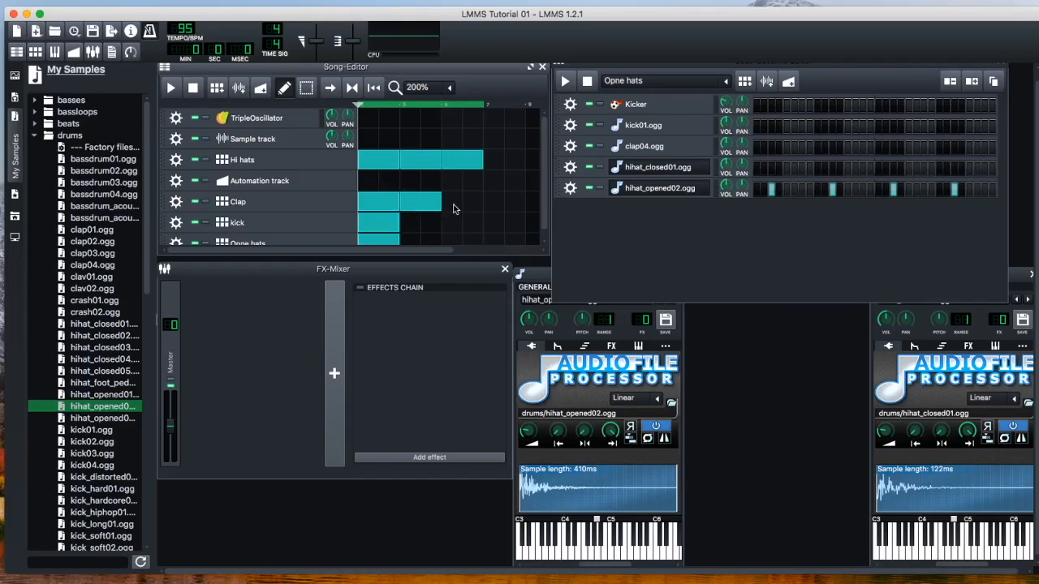
{"action": "left_click", "coordinate": [453, 205]}
{"action": "left_click", "coordinate": [409, 223]}
{"action": "left_click", "coordinate": [454, 222]}
{"action": "left_click", "coordinate": [416, 244]}
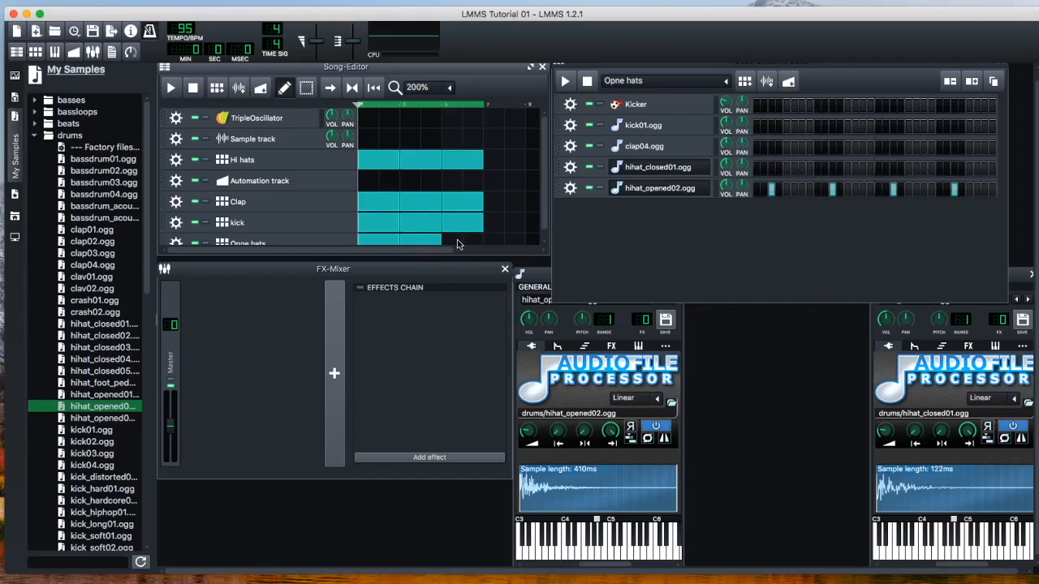
{"action": "left_click", "coordinate": [457, 241]}
{"action": "scroll", "coordinate": [432, 204], "scroll_direction": "down", "scroll_amount": 1}
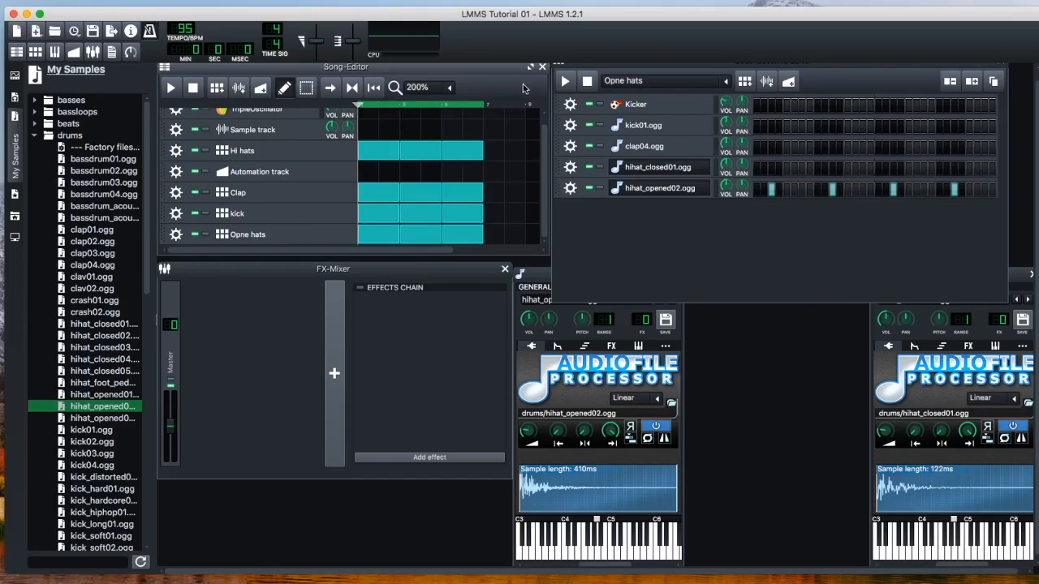
{"action": "scroll", "coordinate": [400, 135], "scroll_direction": "up", "scroll_amount": 1}
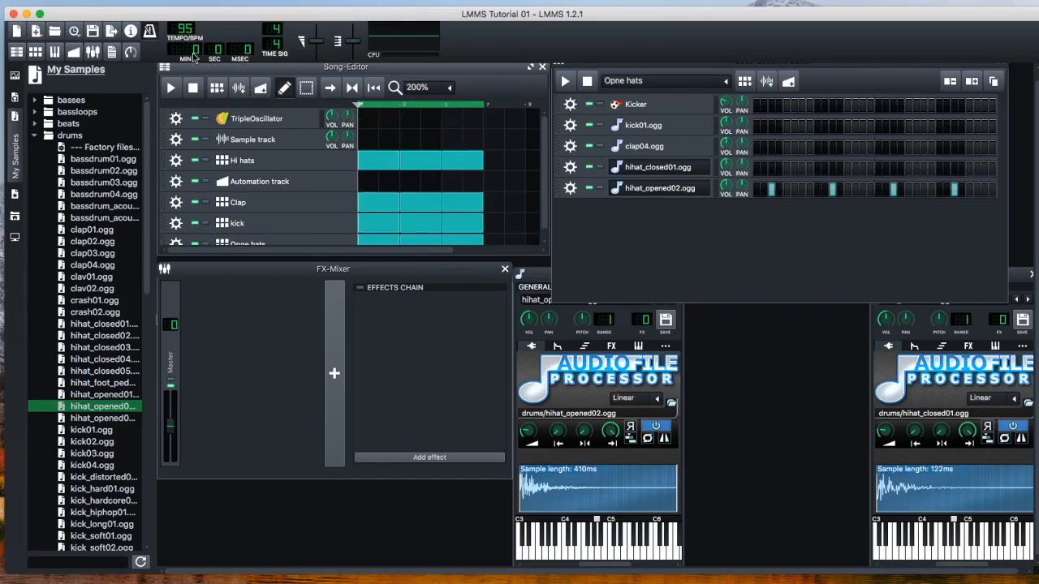
While the song plays, delete the third block of the kick track and the second block of the Clap track
{"action": "left_click", "coordinate": [170, 87]}
{"action": "scroll", "coordinate": [448, 188], "scroll_direction": "down", "scroll_amount": 1}
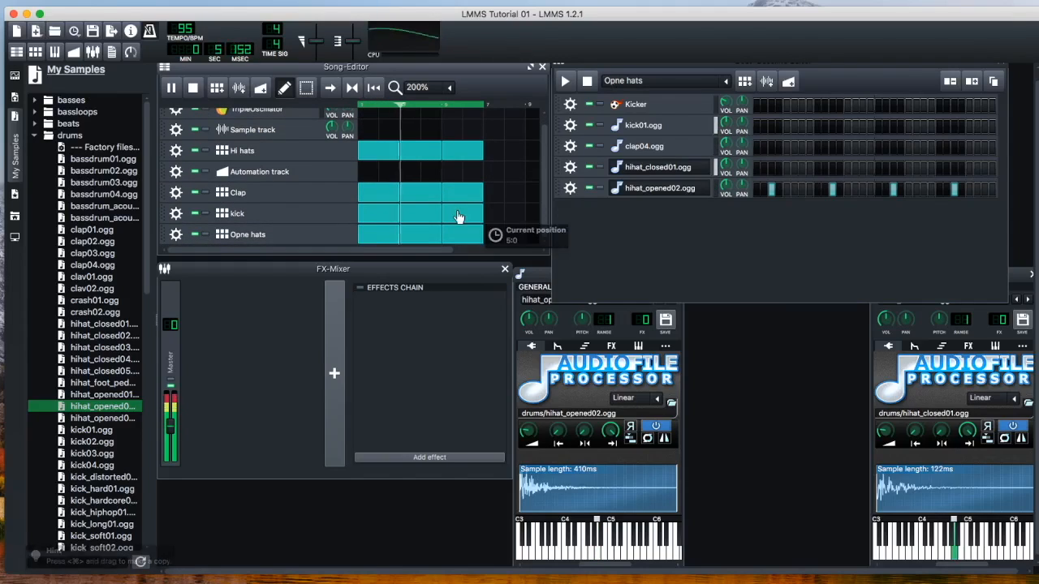
{"action": "right_click", "coordinate": [458, 217]}
{"action": "left_click", "coordinate": [487, 238]}
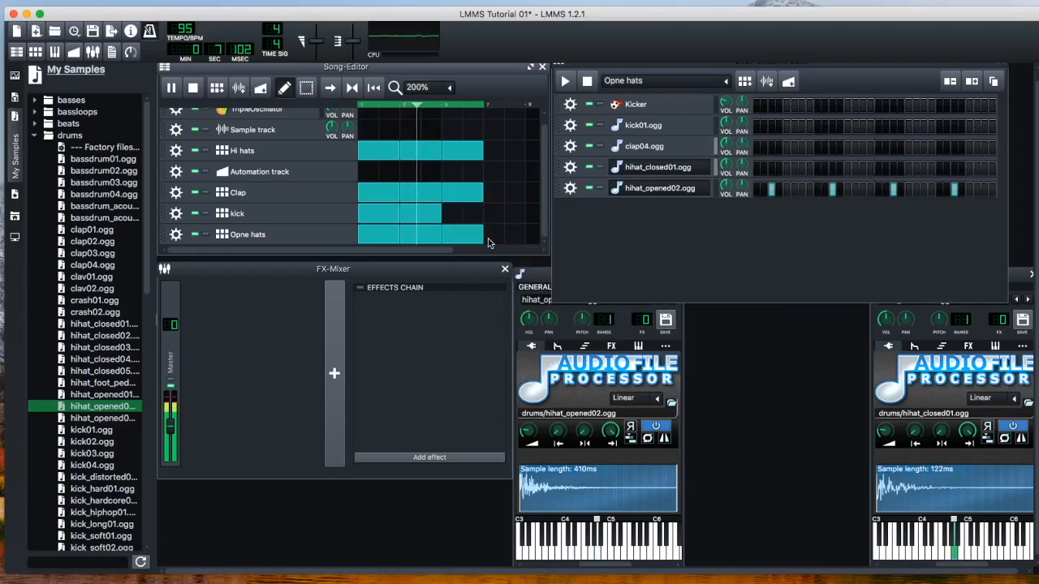
{"action": "right_click", "coordinate": [423, 196]}
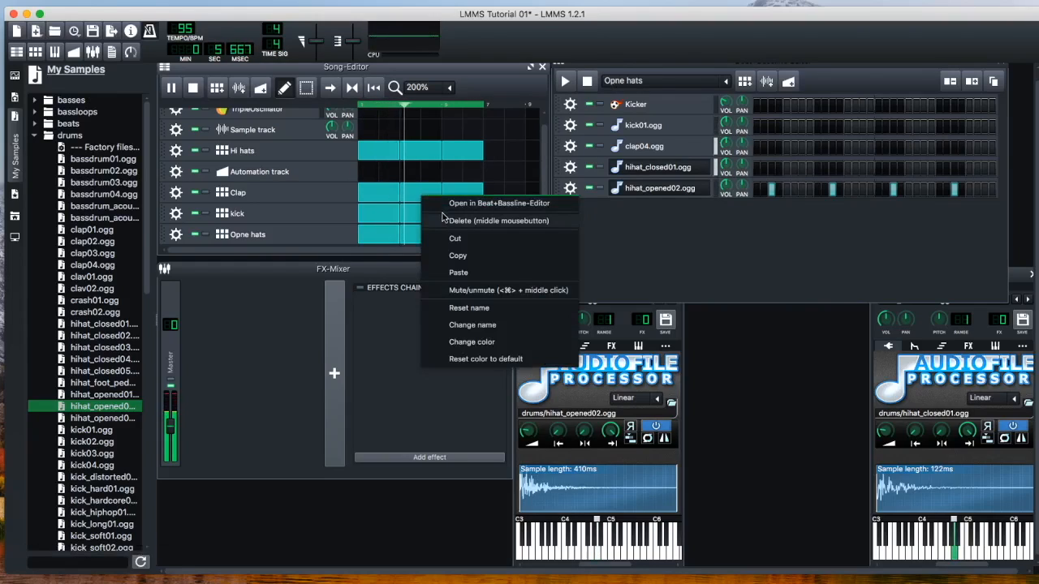
{"action": "left_click", "coordinate": [444, 220]}
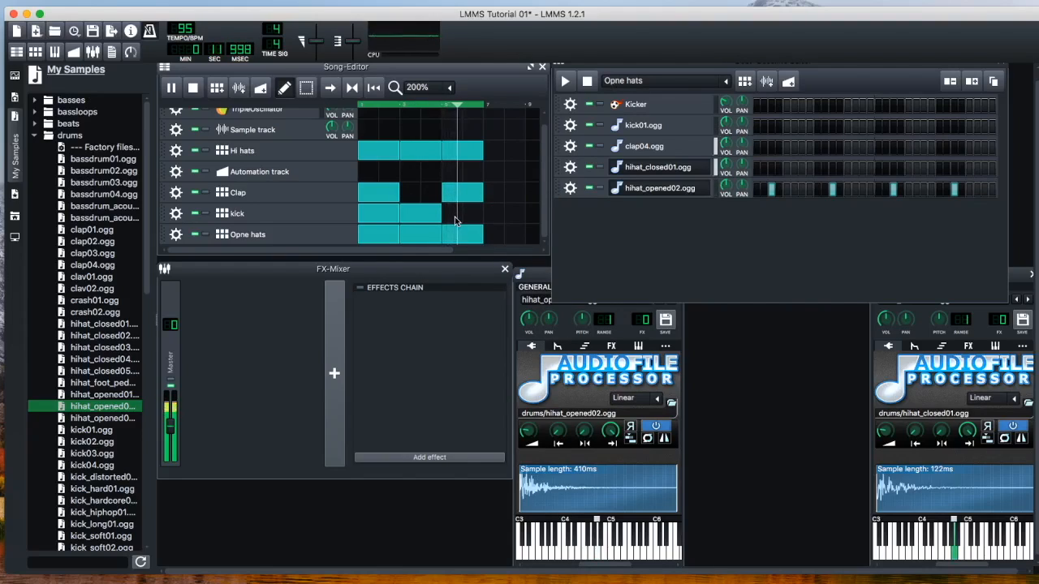
{"action": "key", "text": "space"}
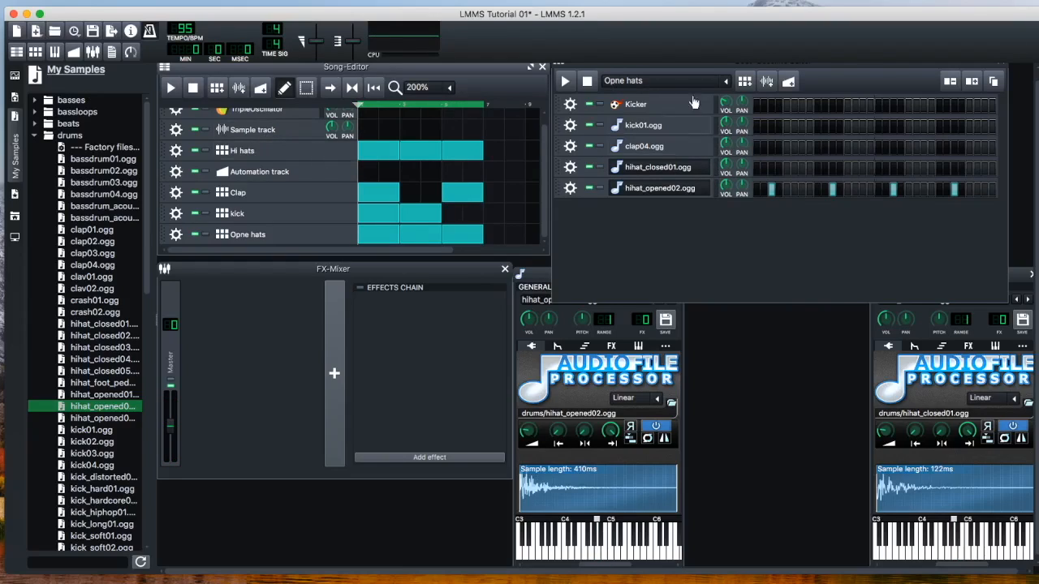
Rename the misspelled Opne hats track to Open hats
{"action": "left_click", "coordinate": [724, 83]}
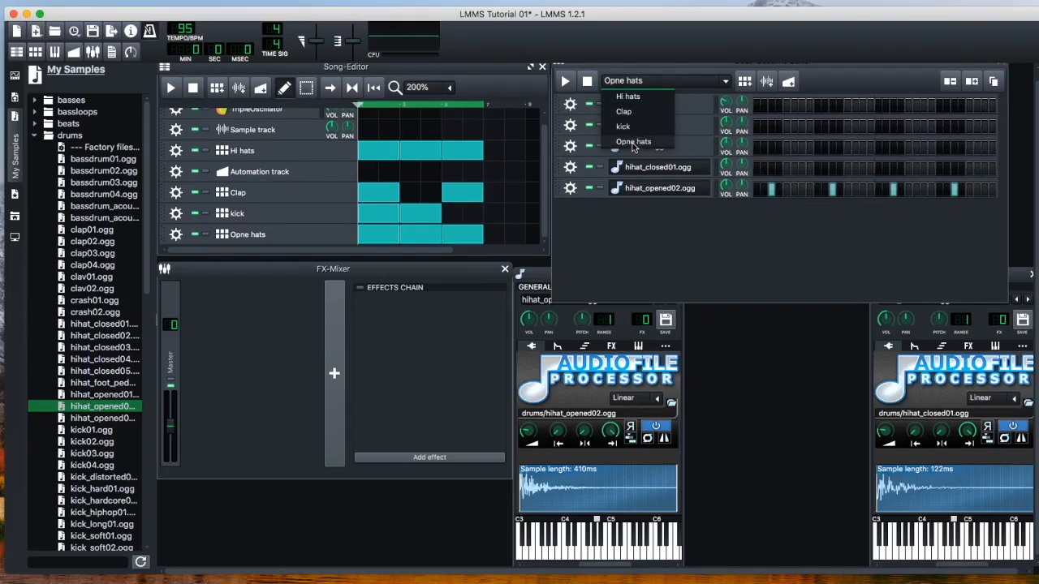
{"action": "left_click", "coordinate": [244, 242]}
{"action": "double_click", "coordinate": [242, 237]}
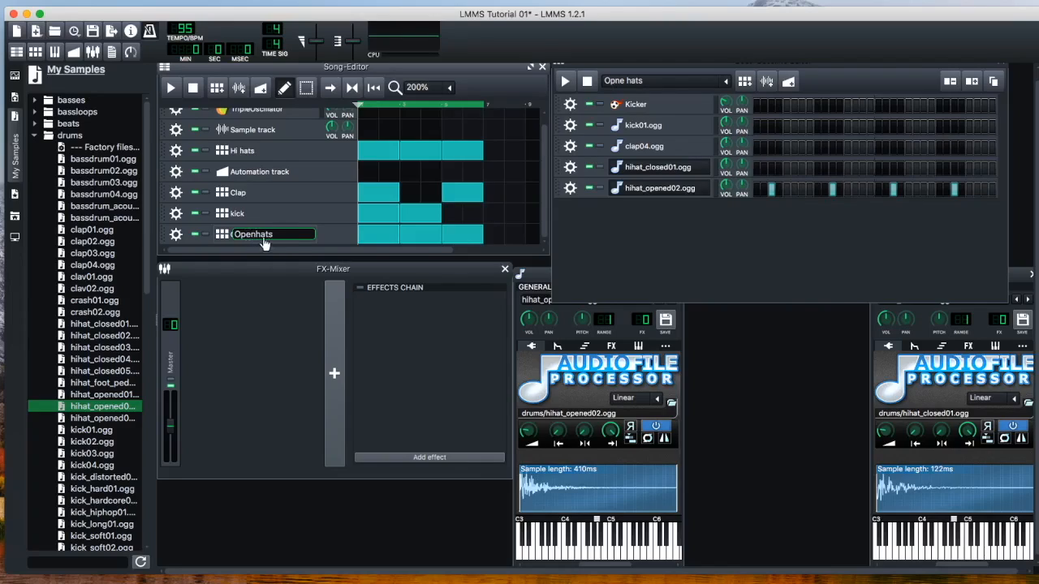
{"action": "key", "text": "Return"}
Show the Hi hats pattern in the Beat+Bassline Editor and play the song
{"action": "left_click", "coordinate": [725, 83]}
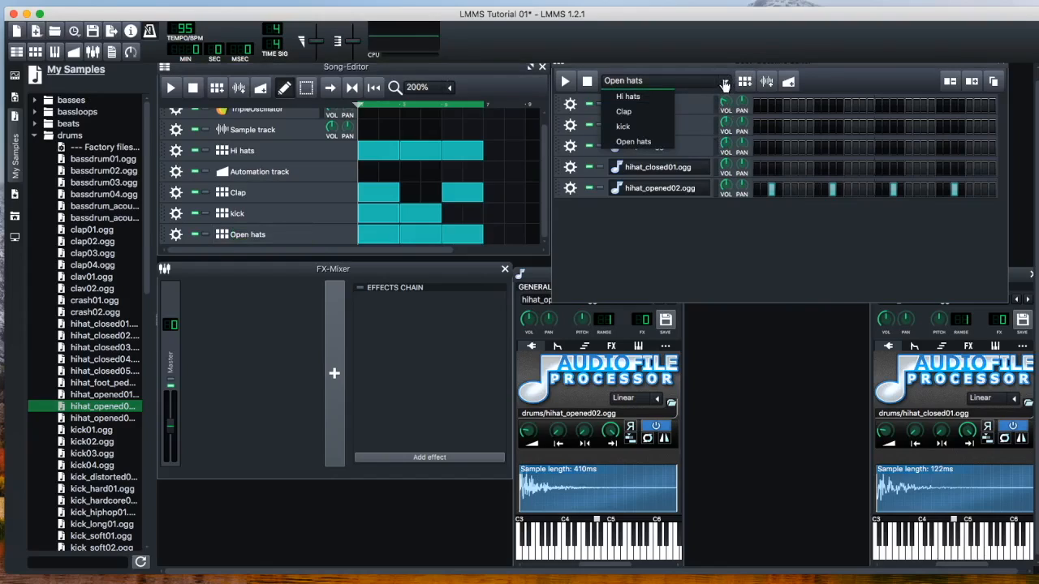
{"action": "left_click", "coordinate": [631, 98]}
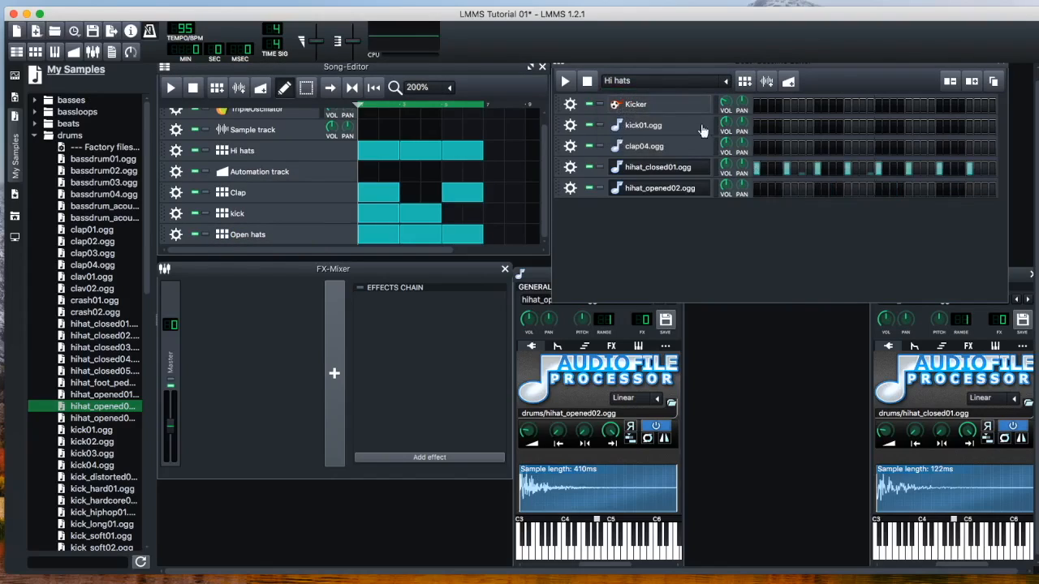
{"action": "left_click", "coordinate": [172, 88]}
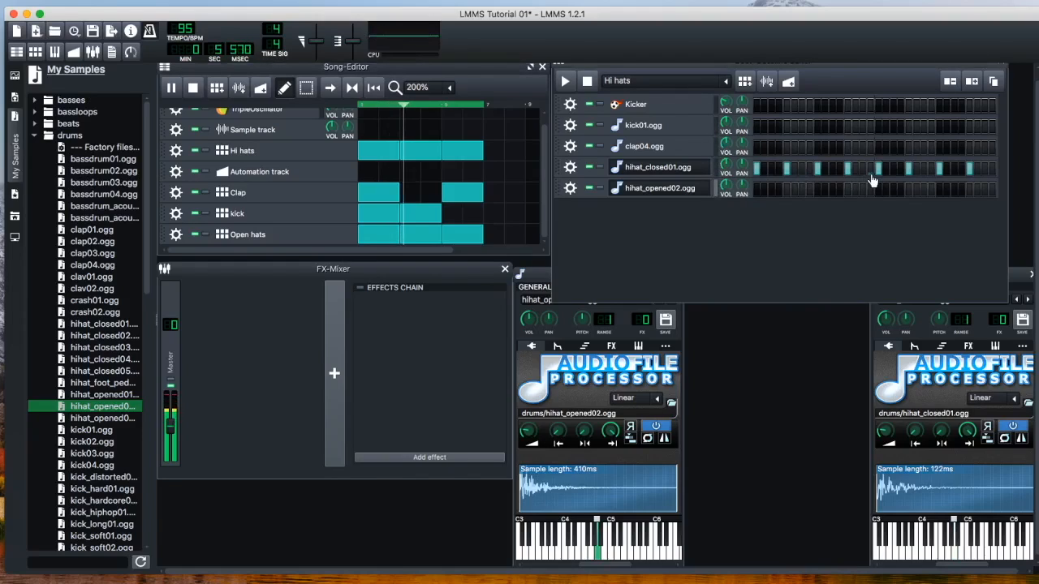
Add hits between the existing ones on the hihat_closed01.ogg row so that every second step is active
{"action": "left_click", "coordinate": [772, 170]}
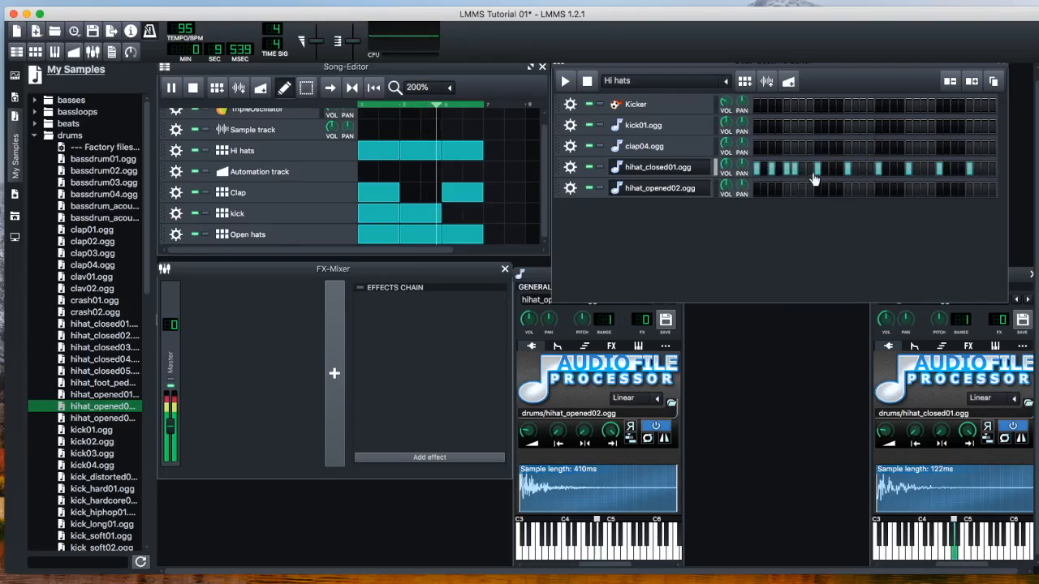
{"action": "left_click", "coordinate": [802, 172]}
{"action": "left_click", "coordinate": [828, 172]}
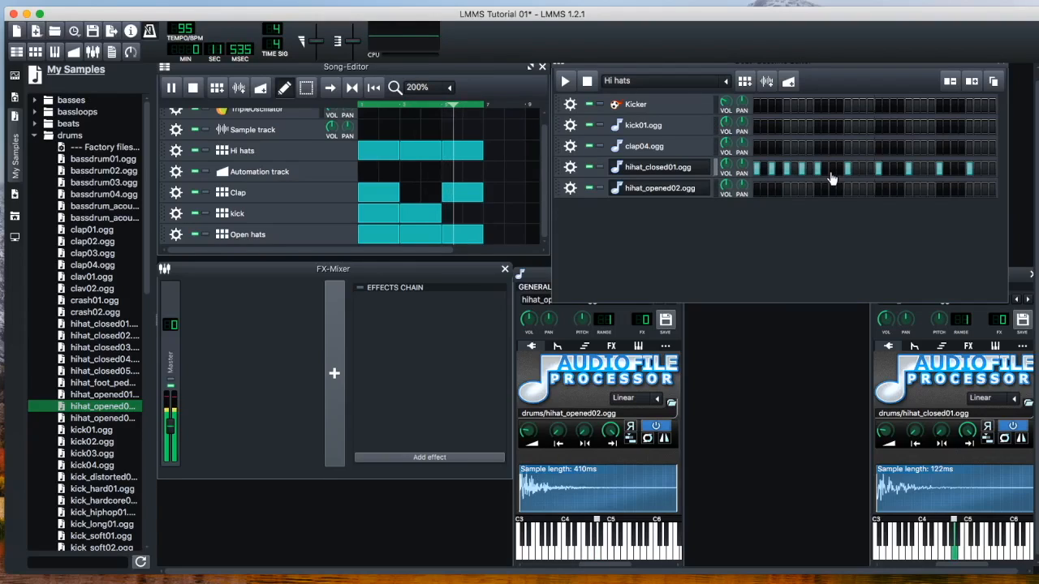
{"action": "left_click", "coordinate": [862, 173]}
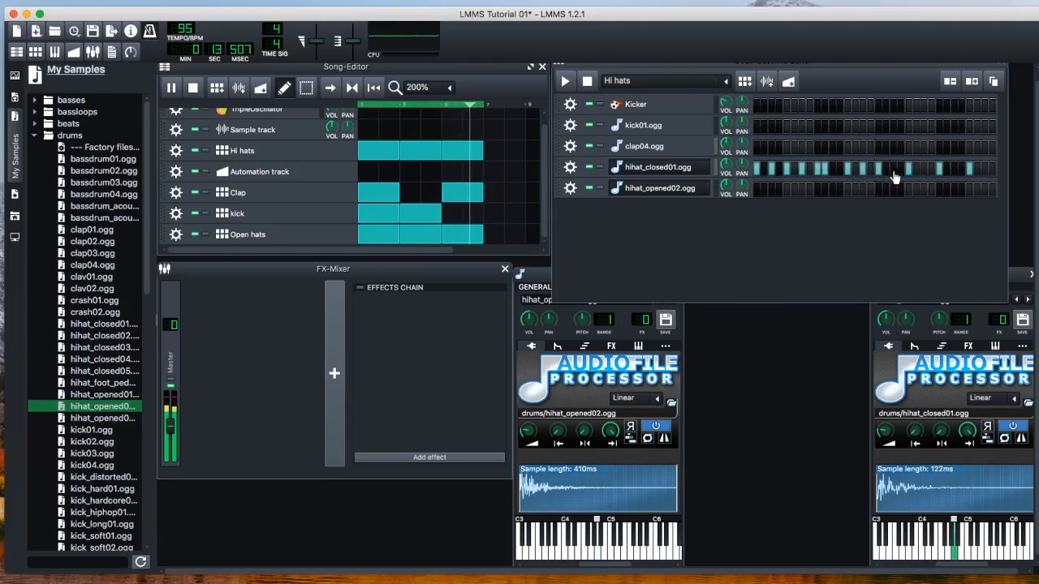
{"action": "left_click", "coordinate": [893, 171]}
{"action": "left_click", "coordinate": [923, 171]}
{"action": "left_click", "coordinate": [956, 169]}
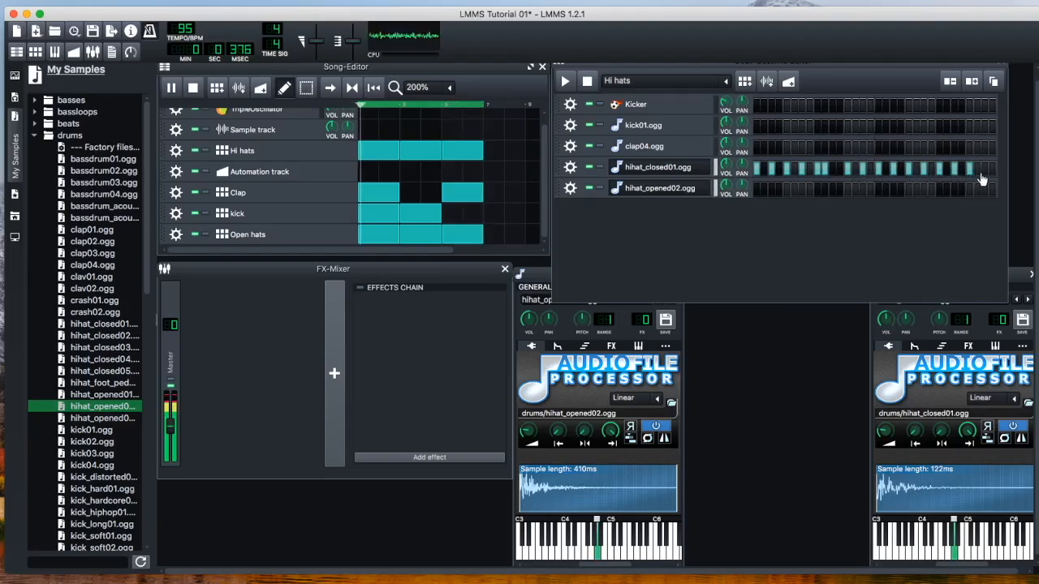
{"action": "left_click", "coordinate": [985, 168]}
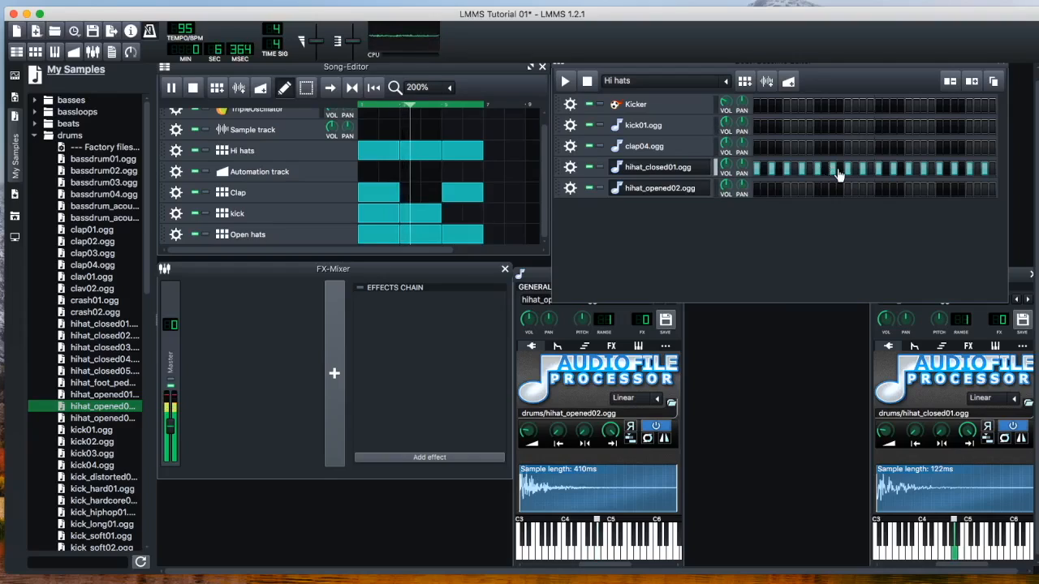
Lower the volume of the hihat_closed01.ogg track and save the project
{"action": "left_click_drag", "start_coordinate": [731, 166], "coordinate": [725, 172]}
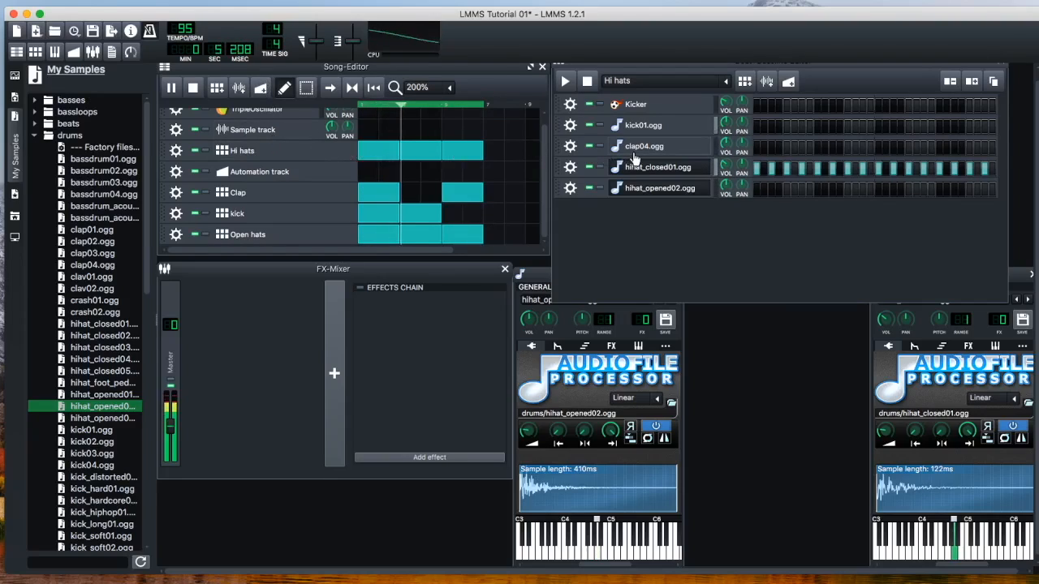
{"action": "key", "text": "space"}
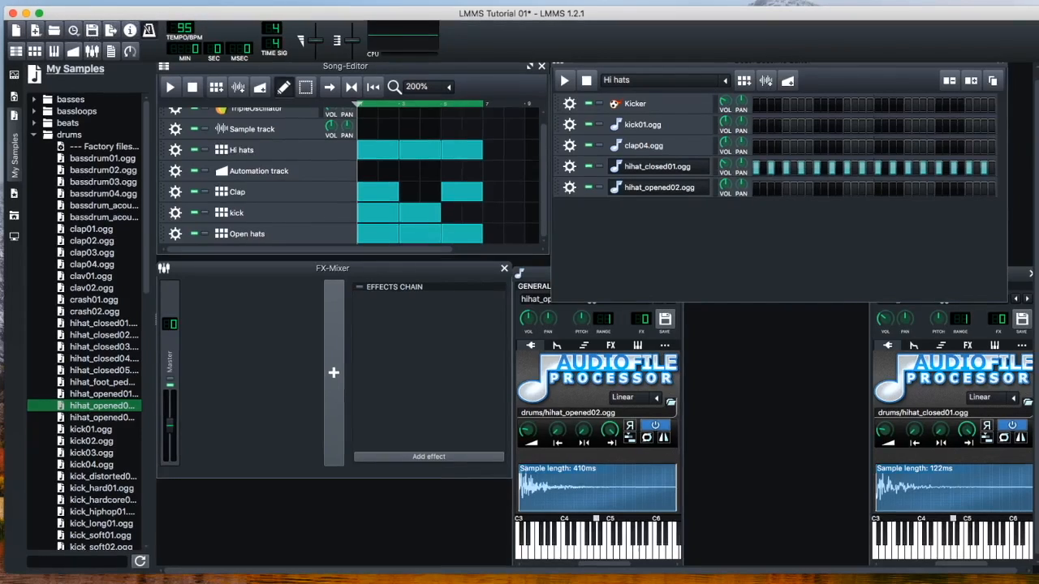
{"action": "left_click", "coordinate": [0, 0]}
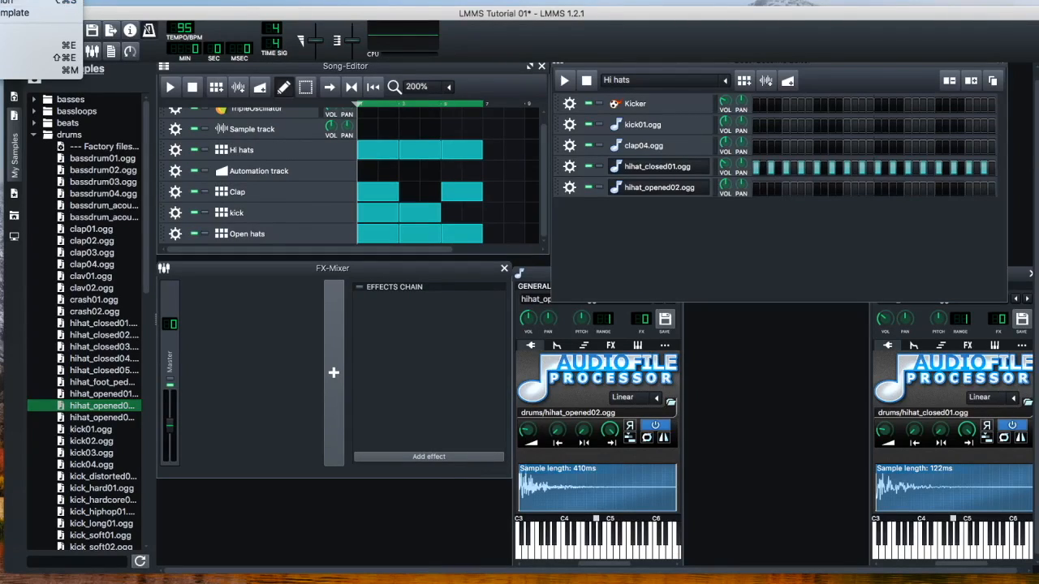
{"action": "left_click", "coordinate": [25, 0]}
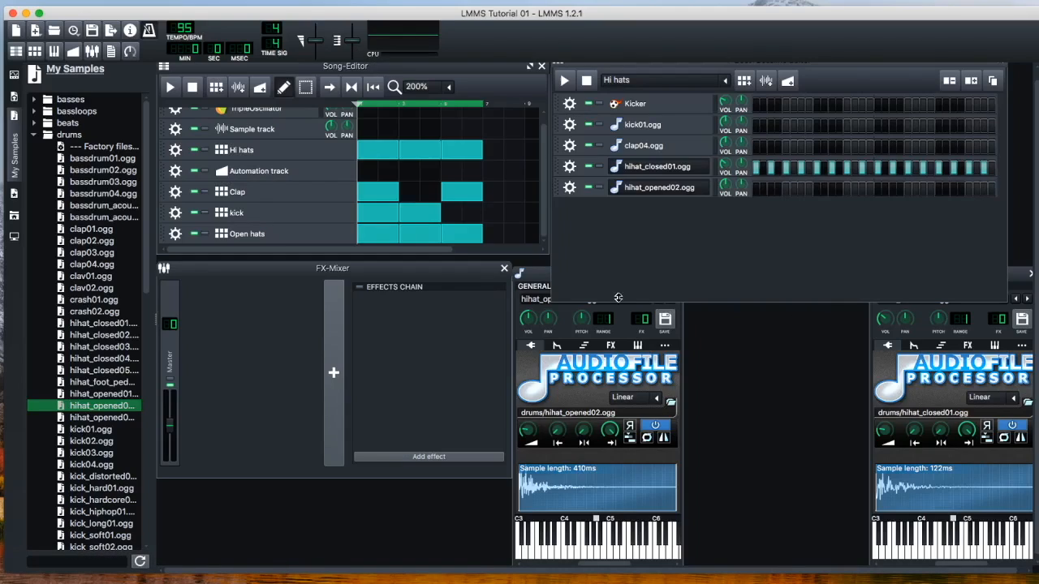
Close the instrument windows of hihat_opened02.ogg and hihat_closed01.ogg
{"action": "left_click", "coordinate": [529, 272]}
{"action": "left_click", "coordinate": [676, 276]}
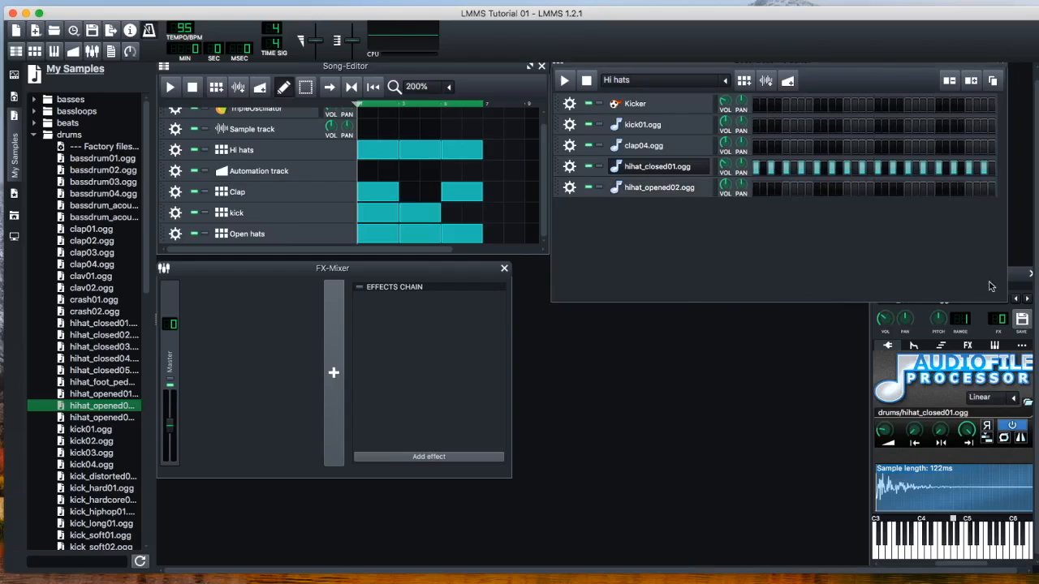
{"action": "left_click", "coordinate": [1021, 284]}
{"action": "left_click", "coordinate": [1029, 274]}
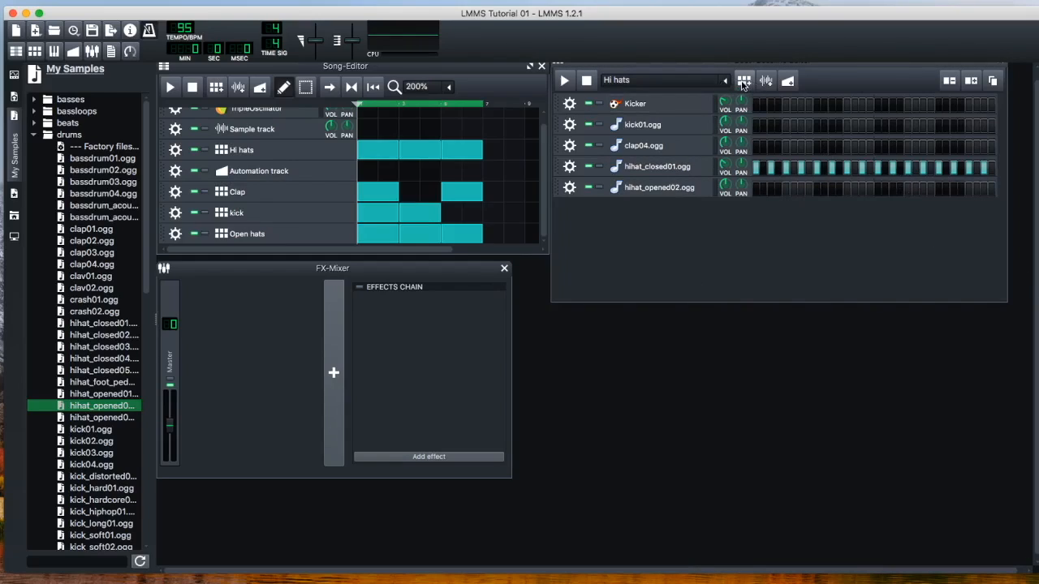
Add a new beat/bassline pattern and extend it to 32 steps
{"action": "left_click", "coordinate": [744, 82]}
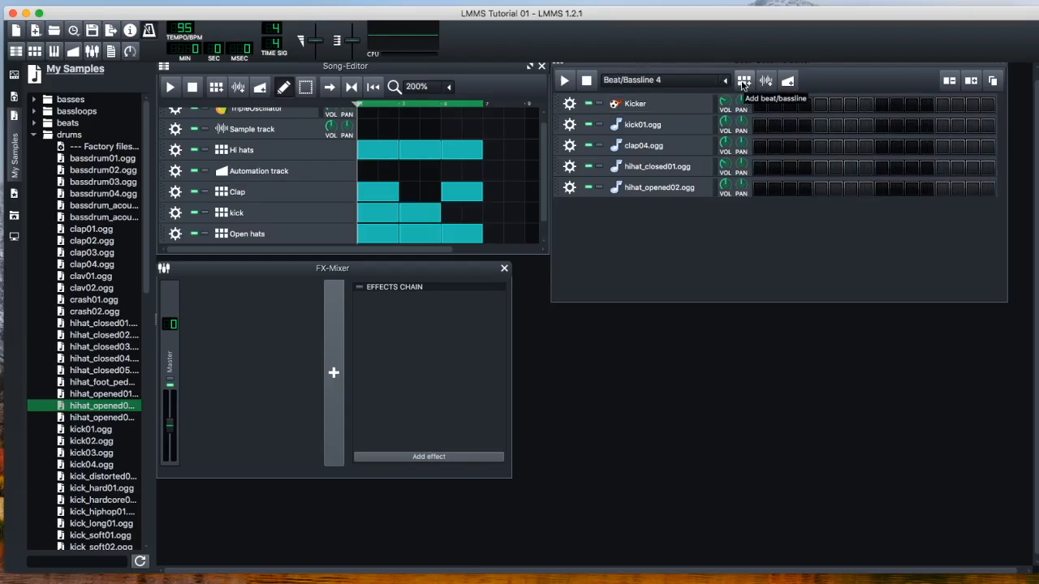
{"action": "left_click", "coordinate": [970, 82]}
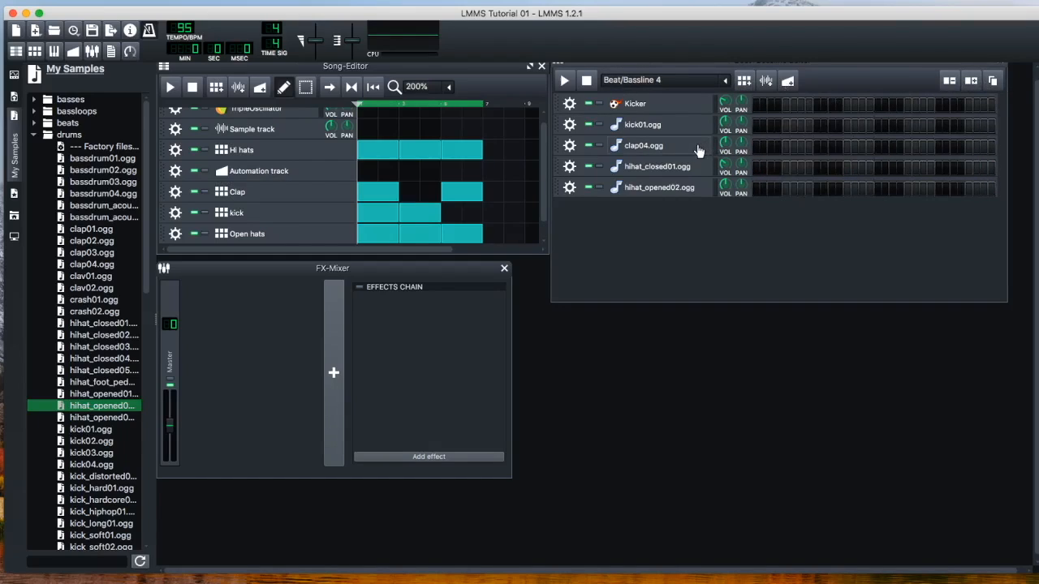
Place a kick01.ogg hit on the first step of the new pattern and play the pattern
{"action": "left_click", "coordinate": [756, 128]}
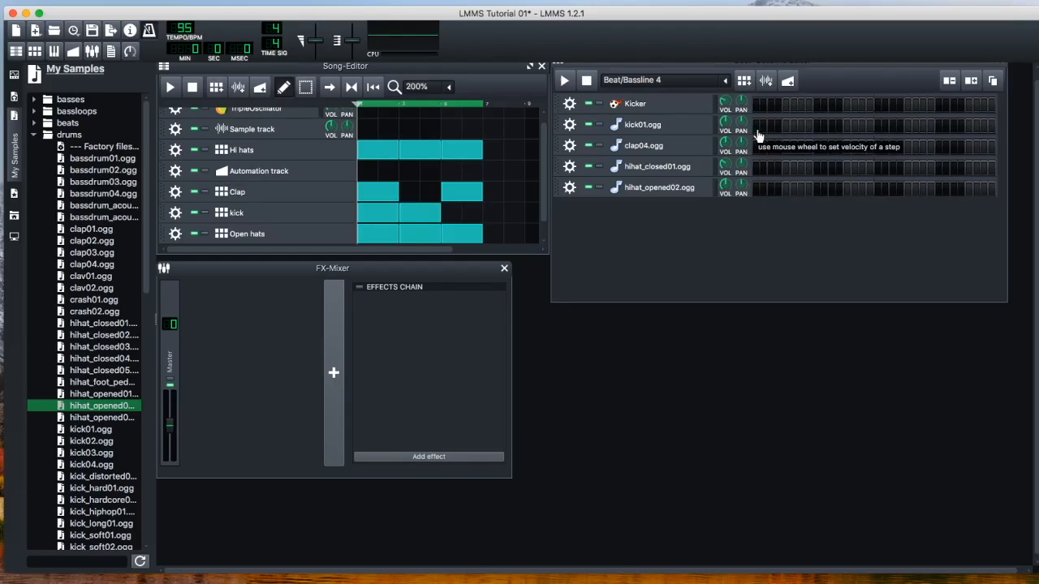
{"action": "left_click", "coordinate": [757, 128]}
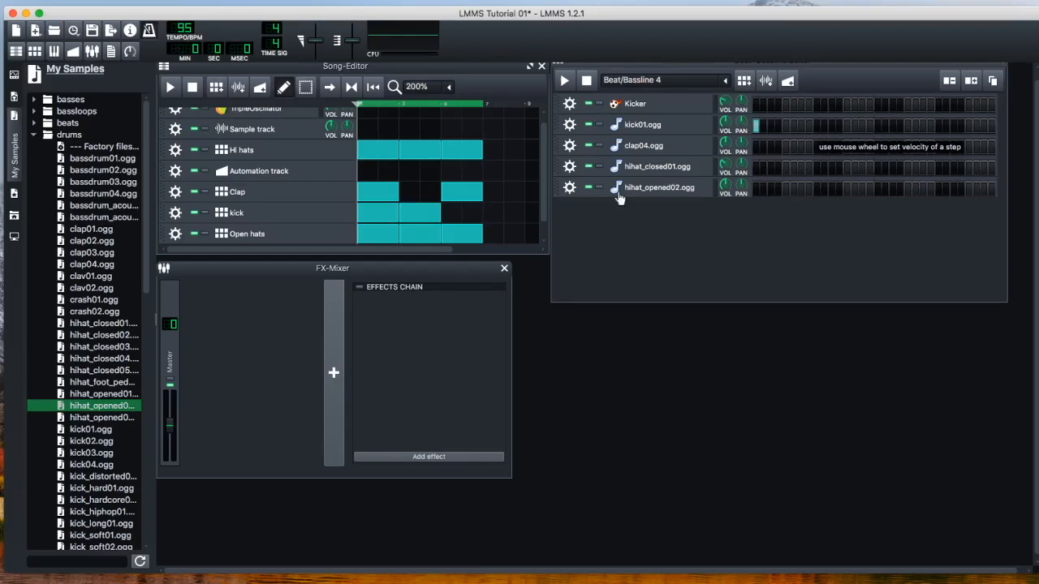
{"action": "key", "text": "space"}
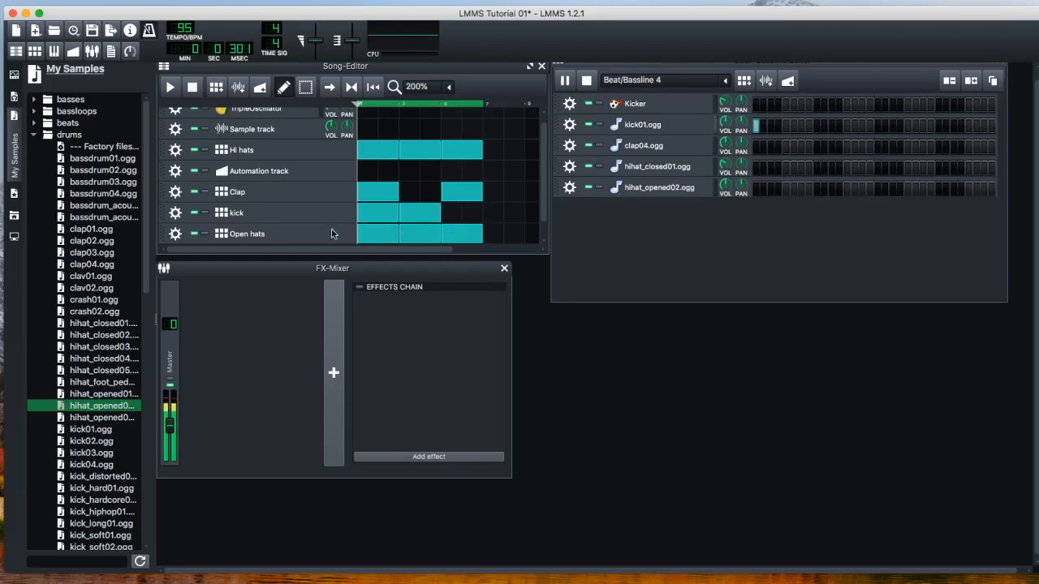
Mute the kick track, place a Beat/Bassline 4 block at the start of the song, and stop playback
{"action": "left_click", "coordinate": [194, 215]}
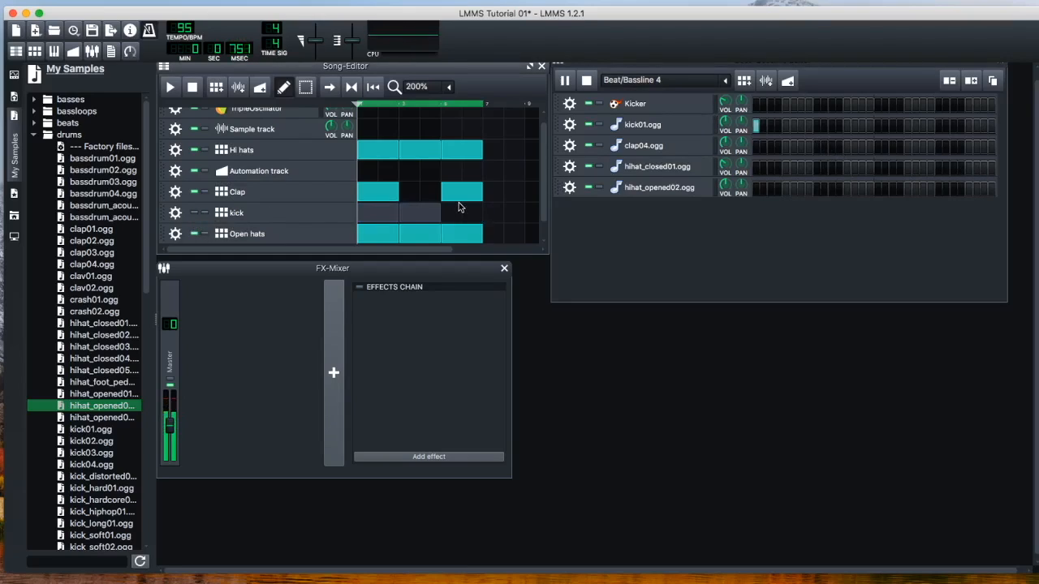
{"action": "scroll", "coordinate": [459, 207], "scroll_direction": "down", "scroll_amount": 1}
{"action": "left_click", "coordinate": [365, 235]}
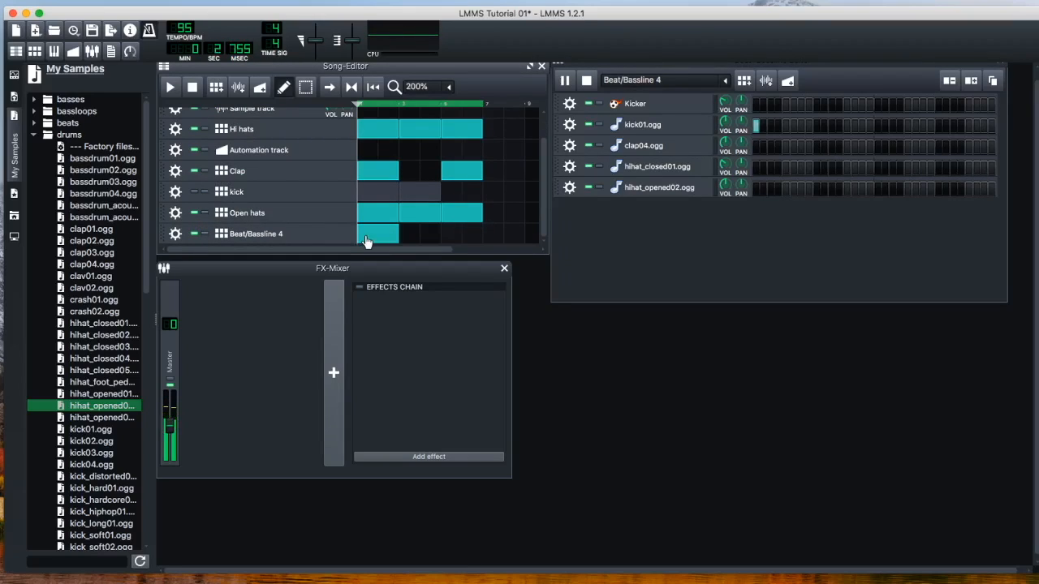
{"action": "key", "text": "space"}
Rename the Beat/Bassline 4 track as "kick pattern 2"
{"action": "double_click", "coordinate": [273, 235]}
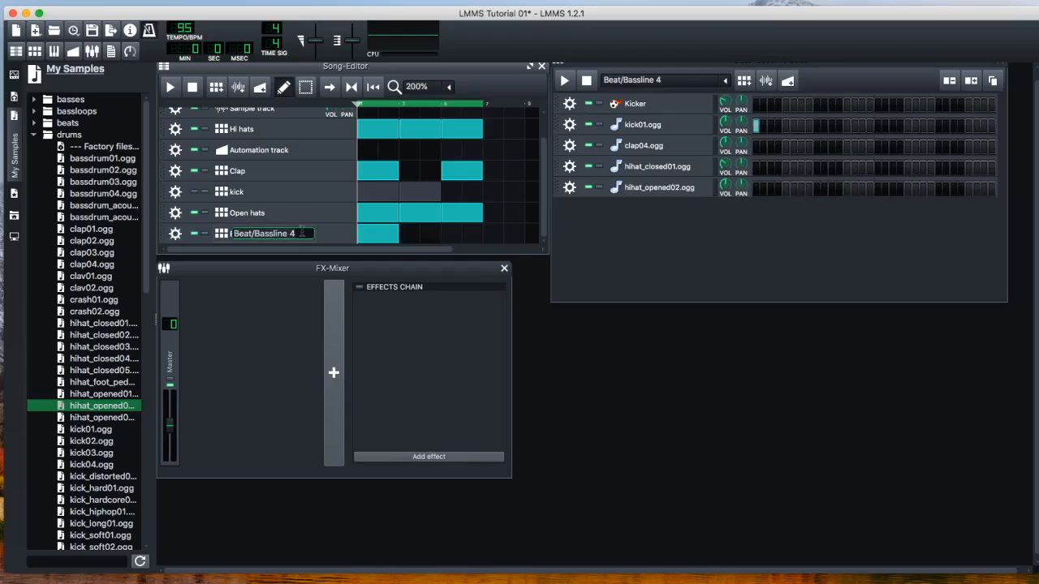
{"action": "type", "text": "kick pattern 2"}
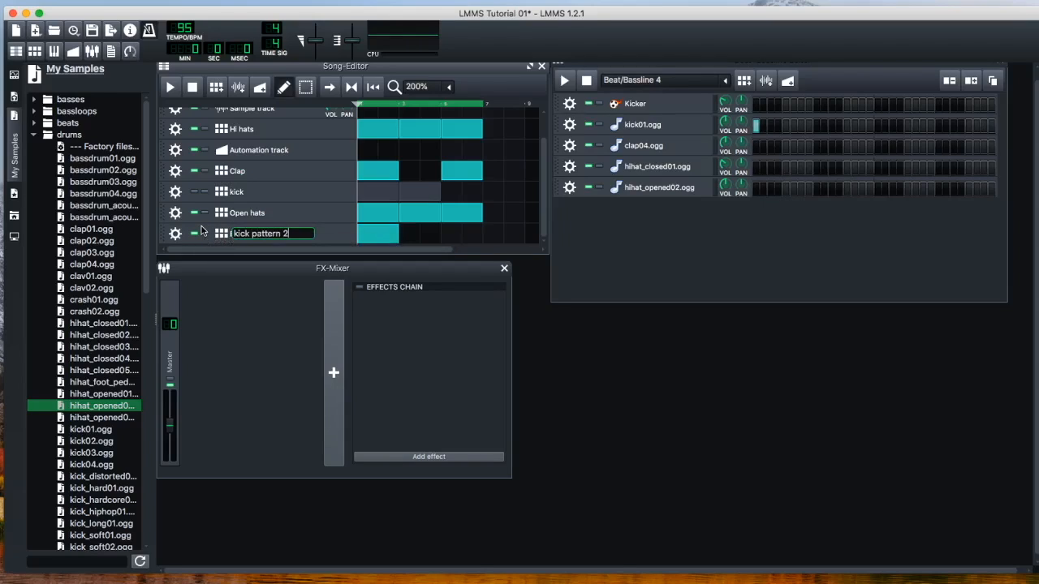
{"action": "key", "text": "Return"}
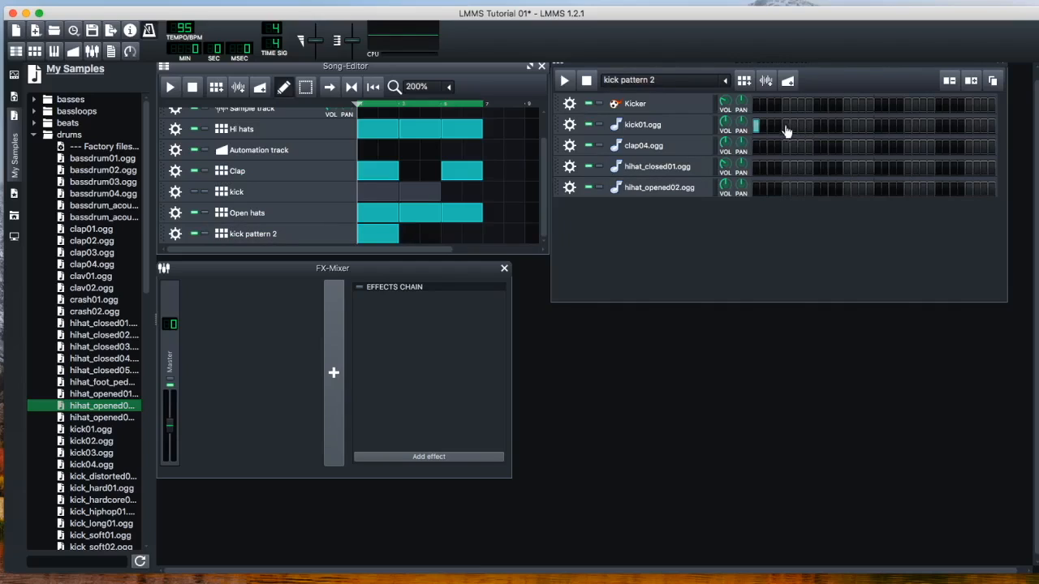
Try a kick01.ogg hit on step 9 of kick pattern 2 against the song, and remove it
{"action": "left_click", "coordinate": [169, 88]}
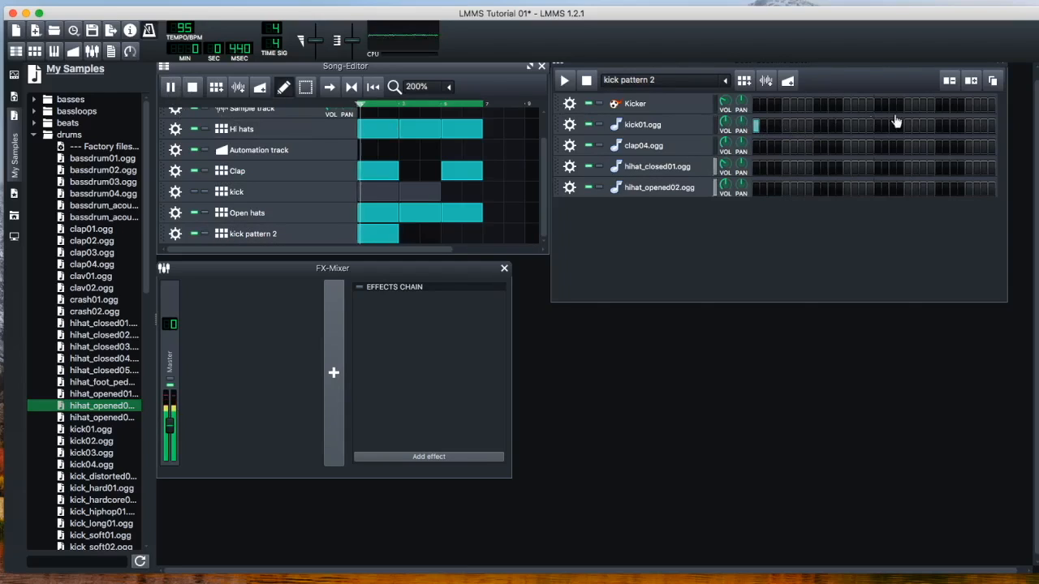
{"action": "left_click", "coordinate": [817, 125]}
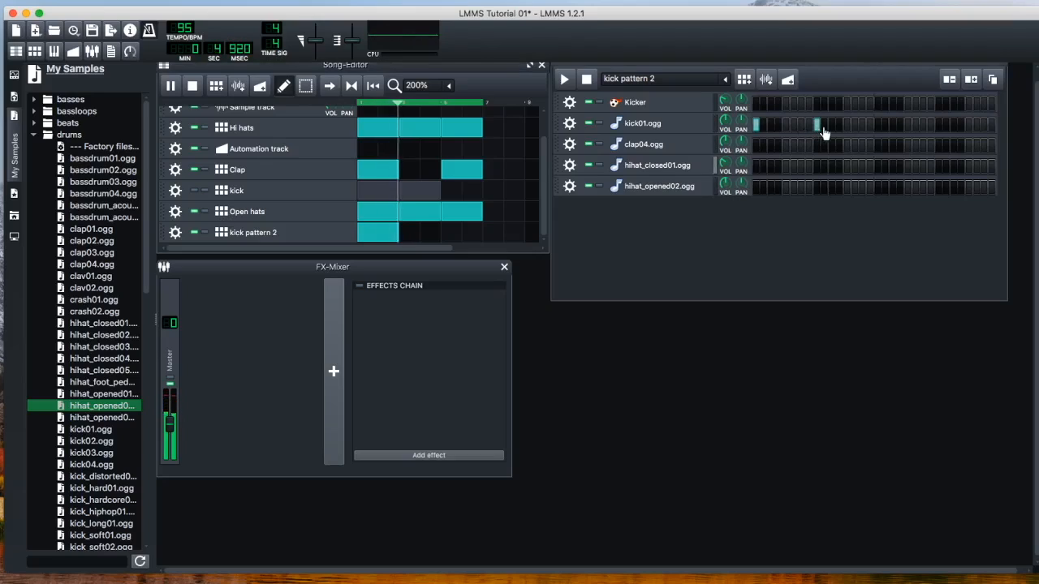
{"action": "key", "text": "space"}
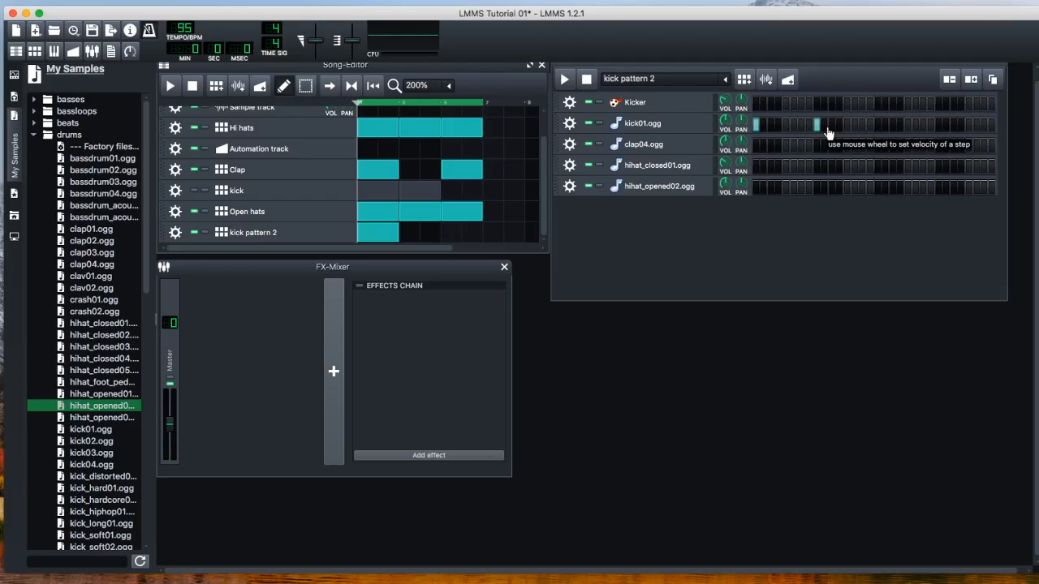
{"action": "key", "text": "space"}
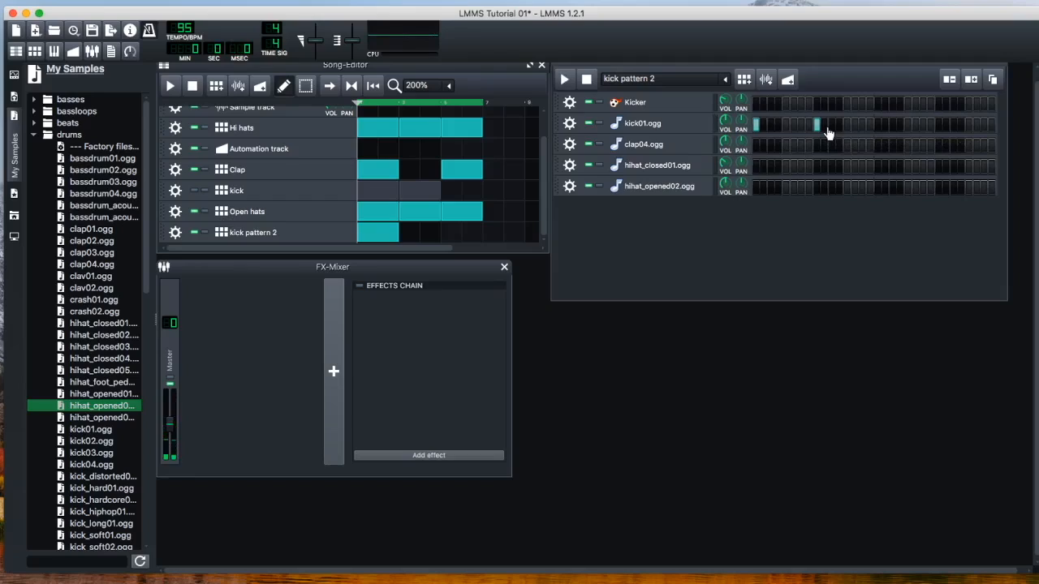
{"action": "left_click", "coordinate": [170, 86]}
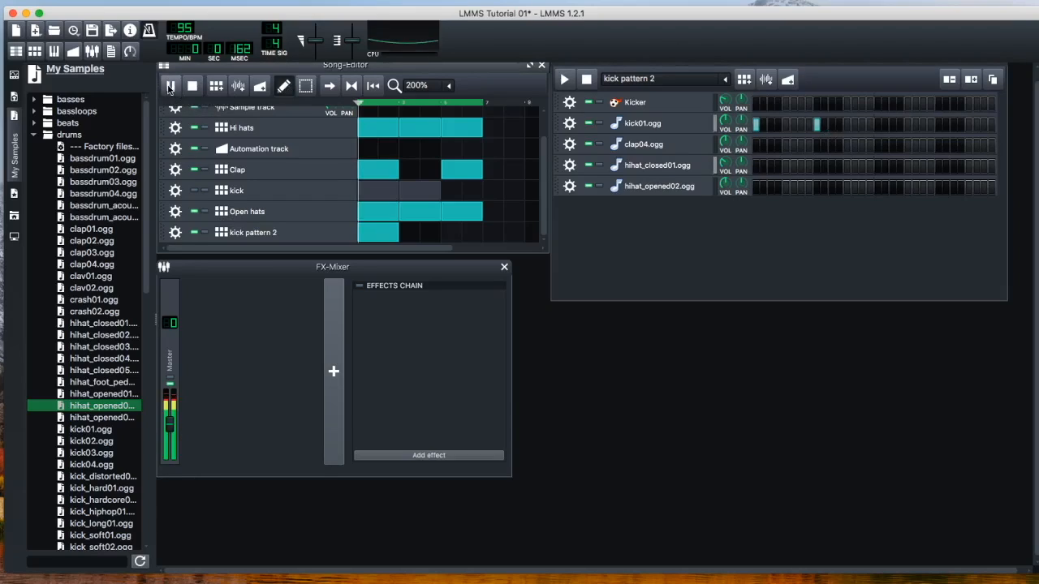
{"action": "left_click", "coordinate": [820, 126]}
Place a kick01.ogg hit on step 11 of kick pattern 2 and stop playback
{"action": "left_click", "coordinate": [829, 126]}
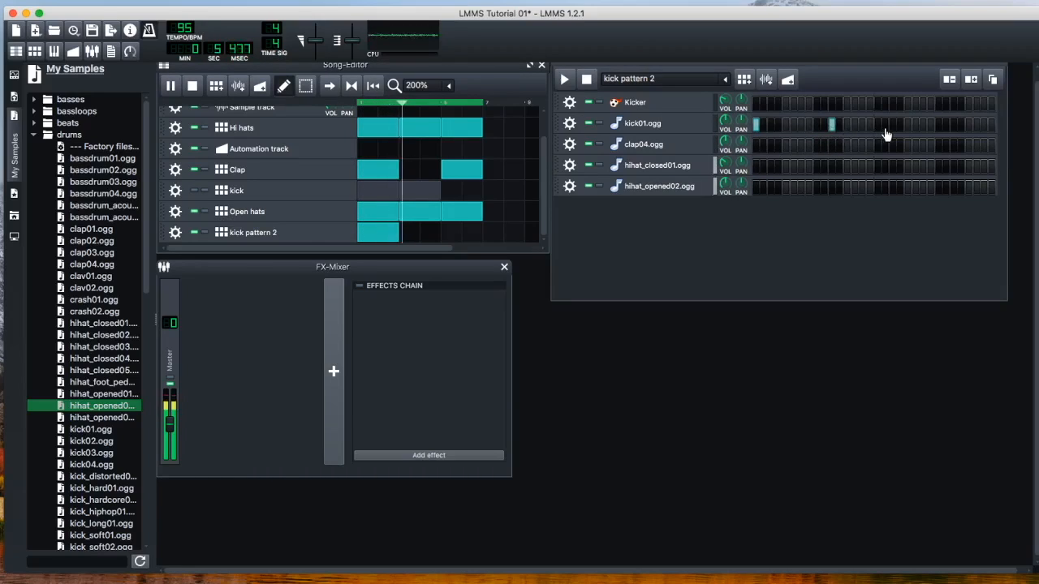
{"action": "key", "text": "space"}
{"action": "key", "text": "space"}
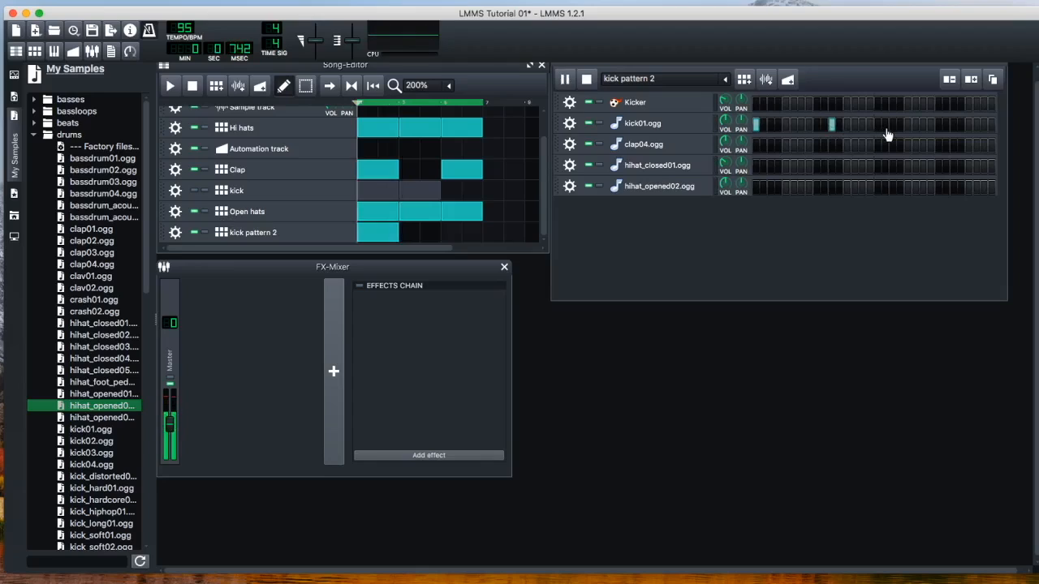
Play the song and add kick01.ogg hits on steps 23 and 31 of kick pattern 2
{"action": "left_click", "coordinate": [170, 85]}
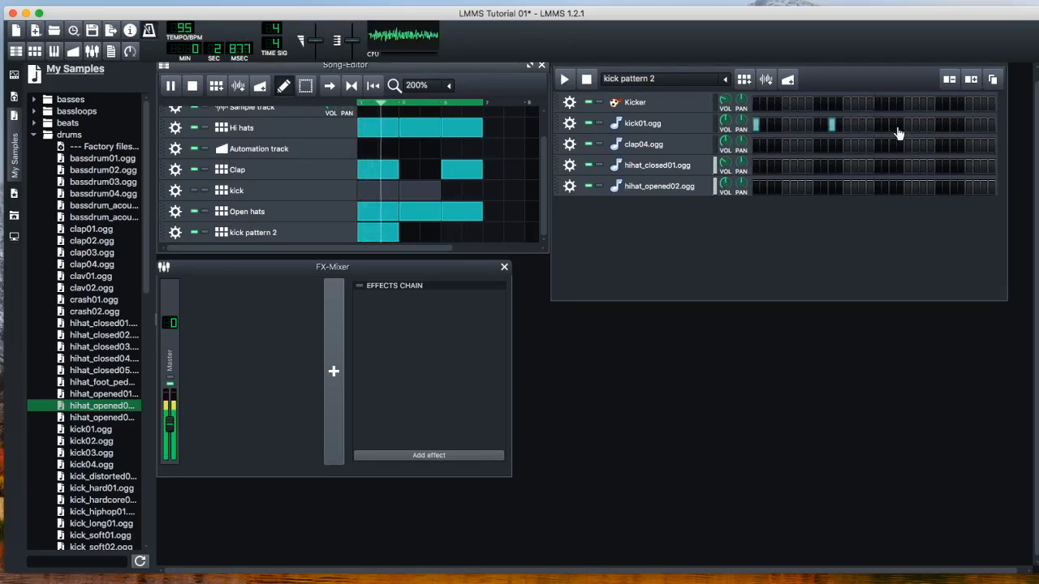
{"action": "left_click", "coordinate": [923, 124]}
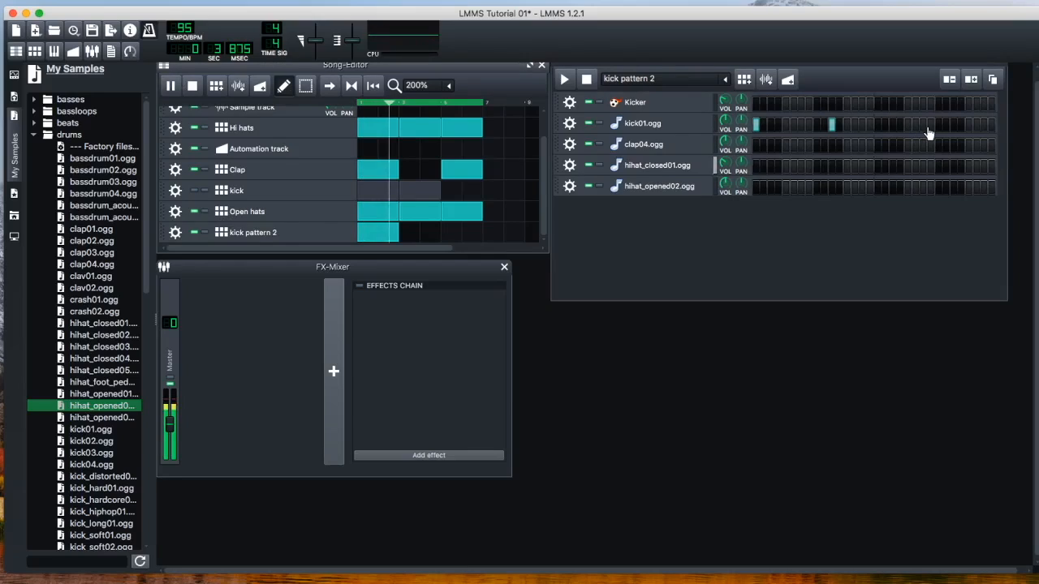
{"action": "left_click", "coordinate": [983, 126]}
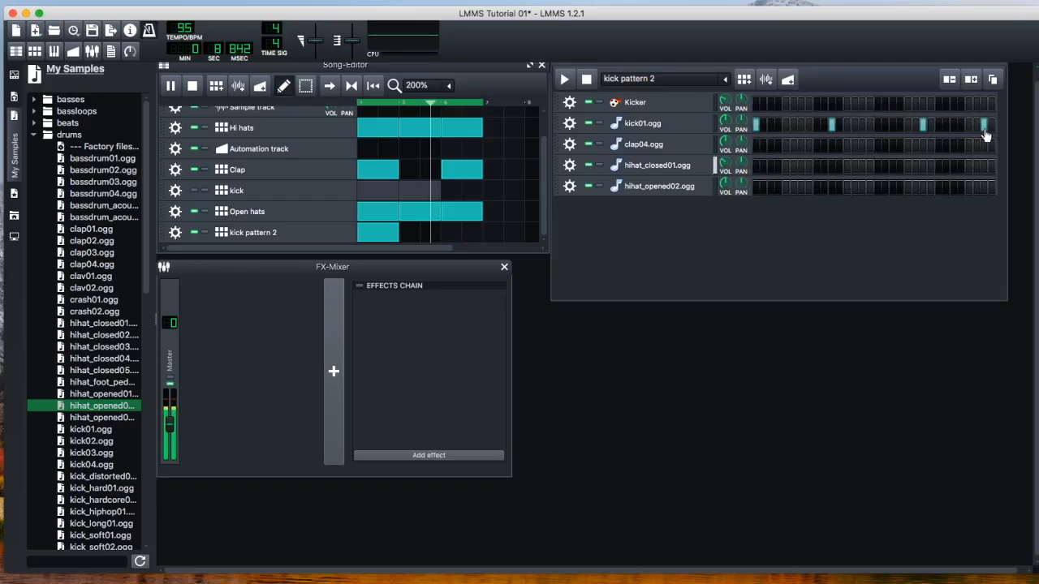
{"action": "key", "text": "space"}
{"action": "key", "text": "space"}
{"action": "key", "text": "space"}
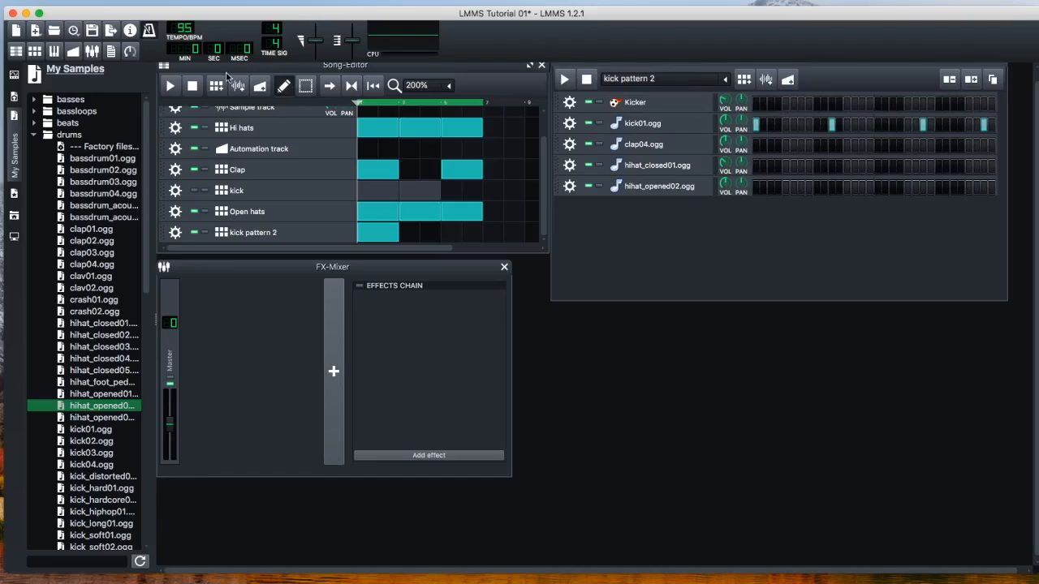
Replay the song and add kick01.ogg hits on steps 27 and 29 of kick pattern 2
{"action": "left_click", "coordinate": [170, 85]}
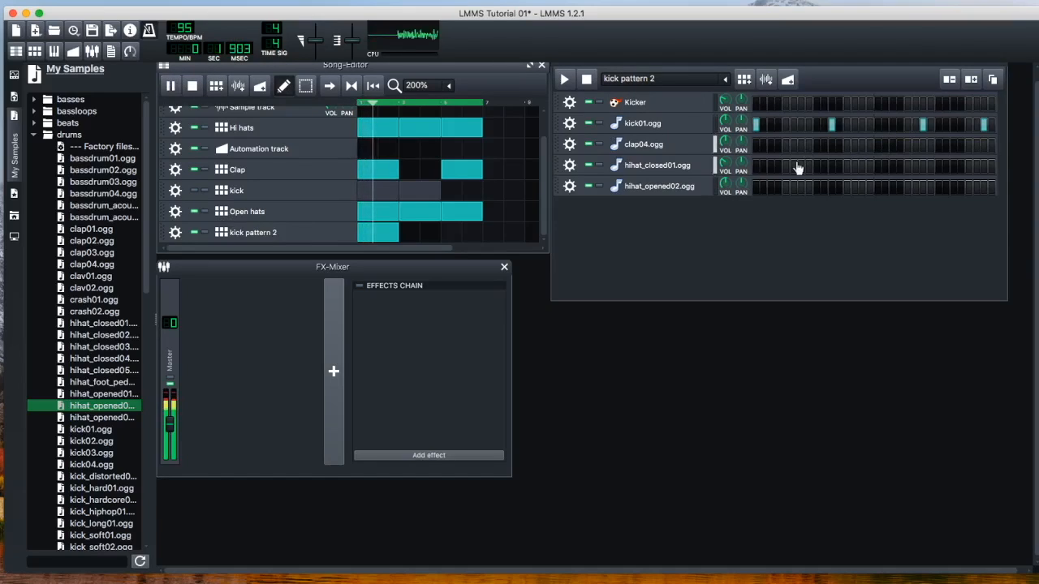
{"action": "left_click", "coordinate": [954, 125]}
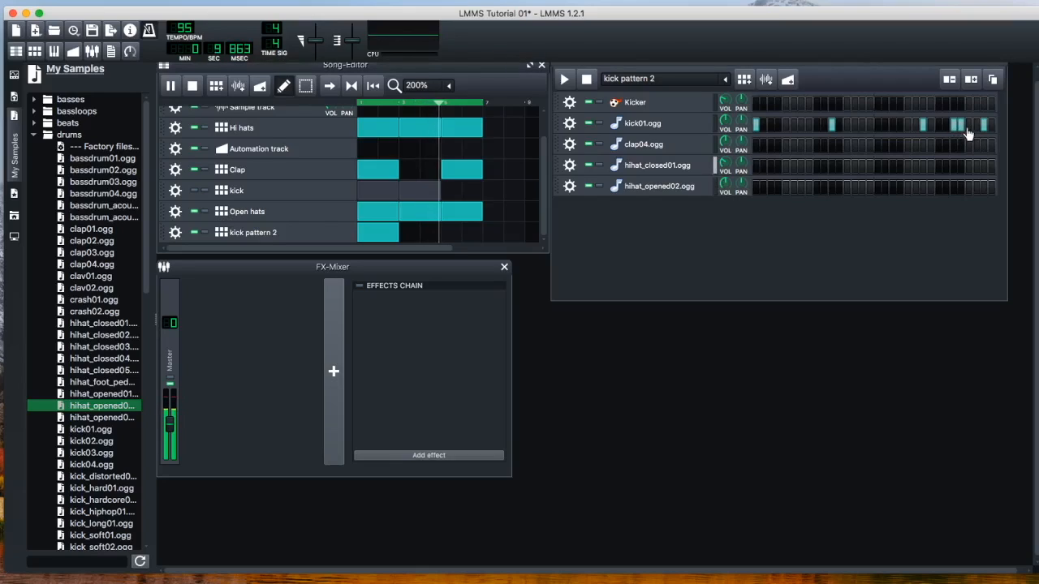
{"action": "left_click", "coordinate": [969, 126]}
{"action": "key", "text": "space"}
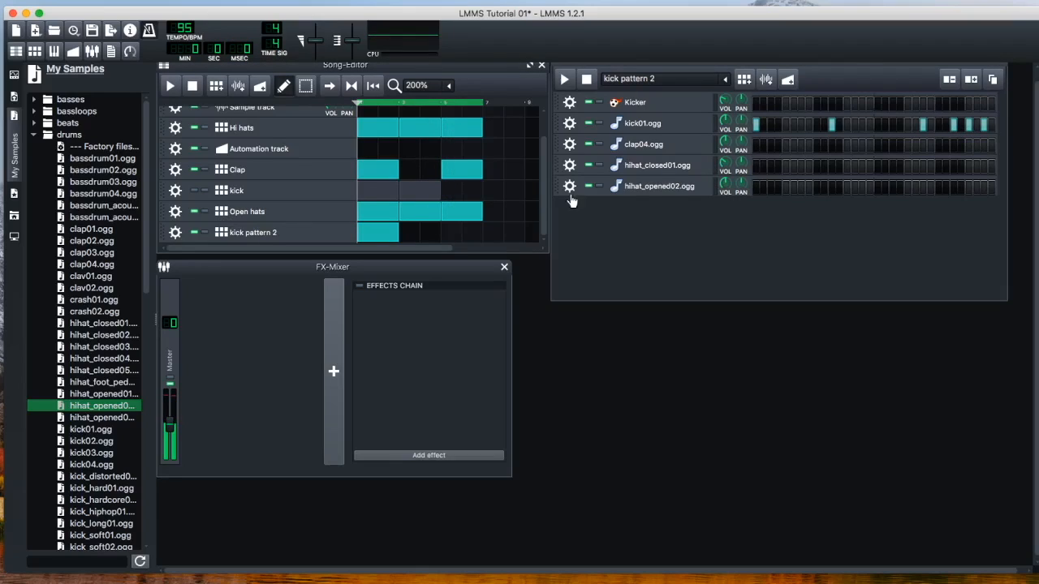
Add kick pattern 2 blocks to the second and third sections of the song and play the arrangement
{"action": "left_click", "coordinate": [412, 231]}
{"action": "left_click_drag", "start_coordinate": [461, 232], "coordinate": [471, 231]}
{"action": "key", "text": "space"}
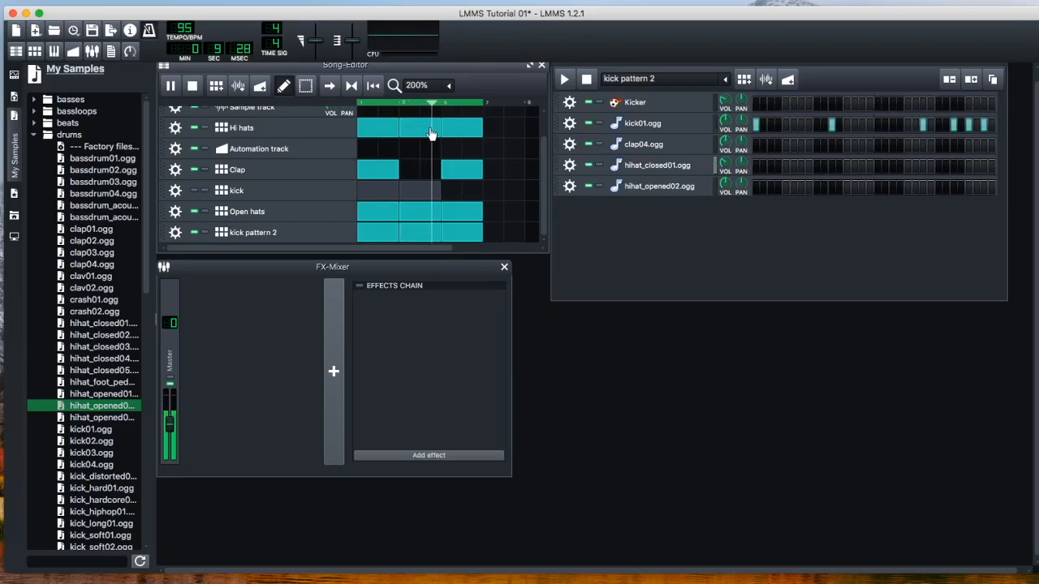
{"action": "key", "text": "space"}
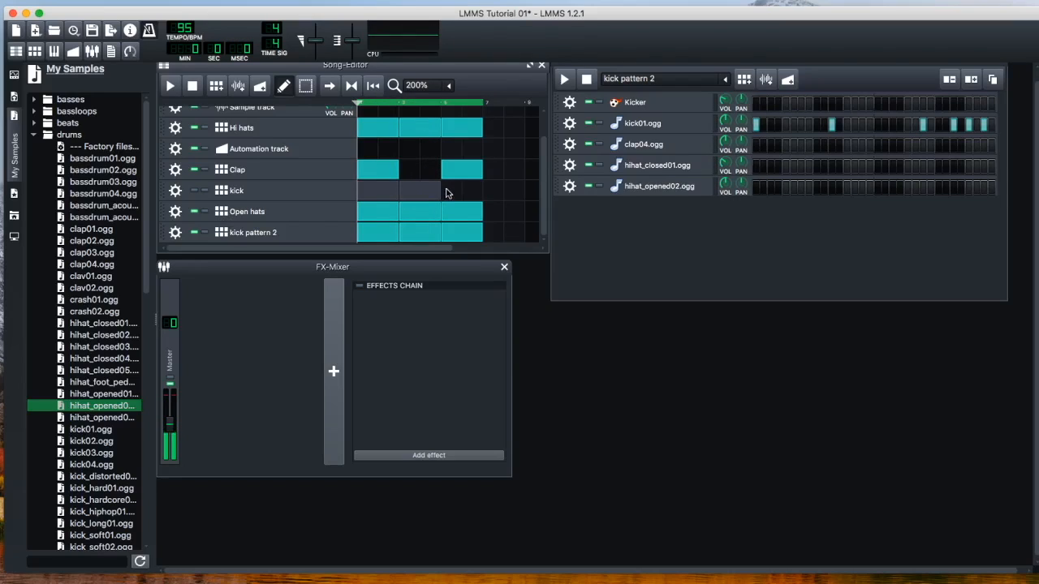
Unmute the kick track and delete the first and third blocks of kick pattern 2
{"action": "left_click", "coordinate": [194, 191]}
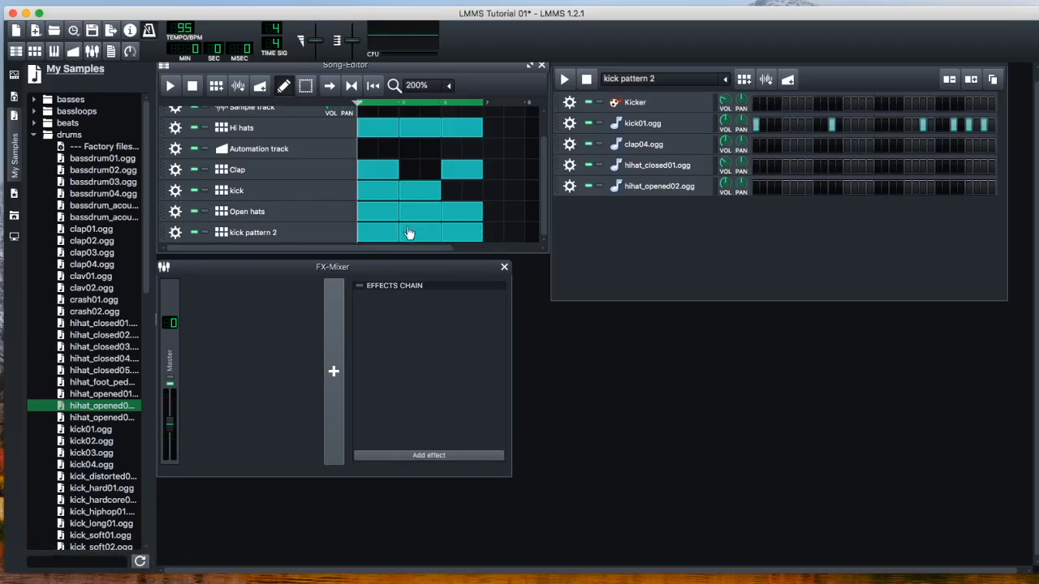
{"action": "right_click", "coordinate": [378, 238]}
{"action": "left_click", "coordinate": [376, 237]}
{"action": "right_click", "coordinate": [375, 239]}
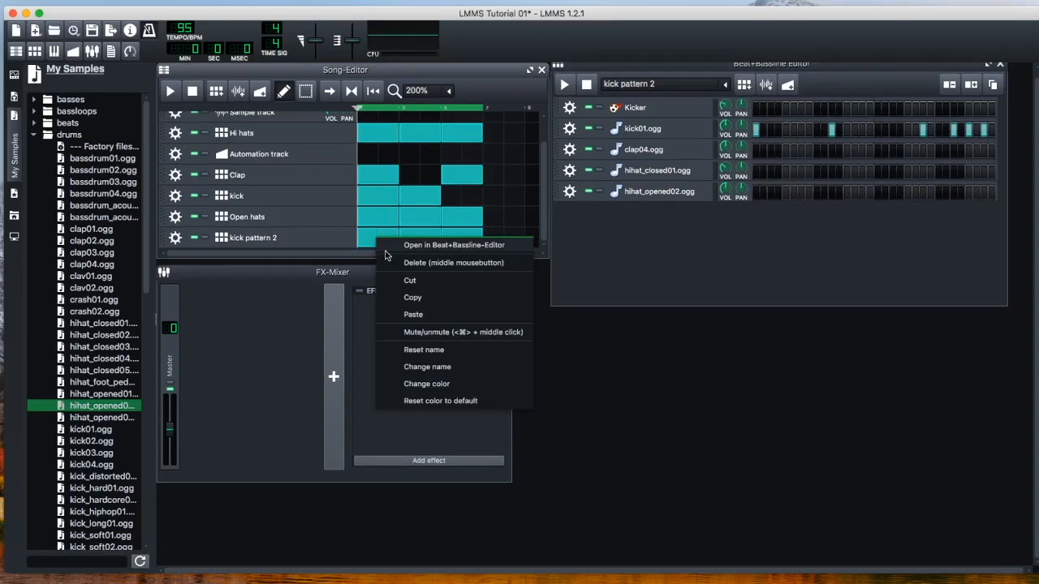
{"action": "left_click", "coordinate": [458, 263]}
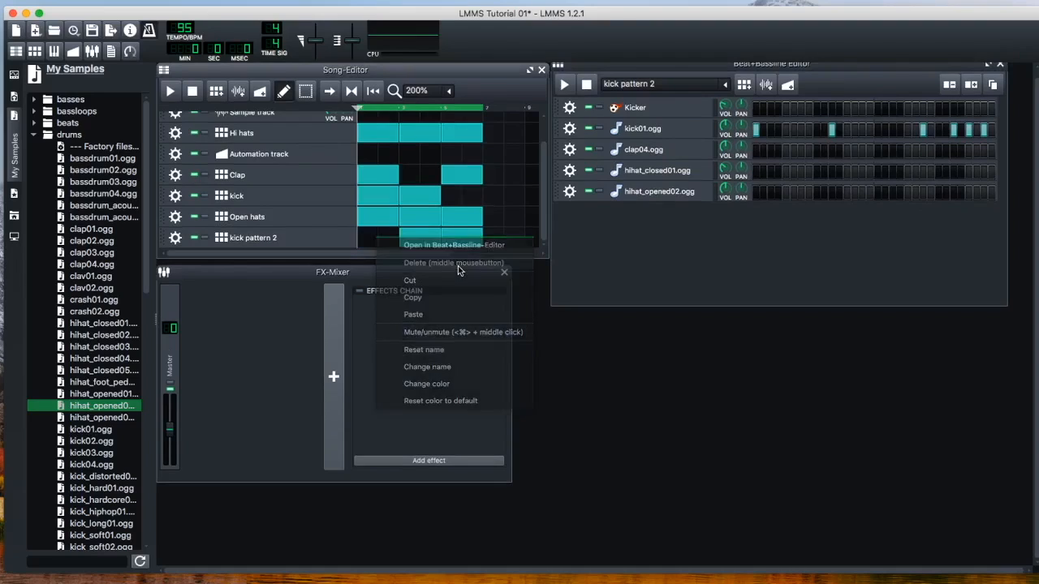
{"action": "right_click", "coordinate": [463, 235]}
{"action": "left_click", "coordinate": [488, 257]}
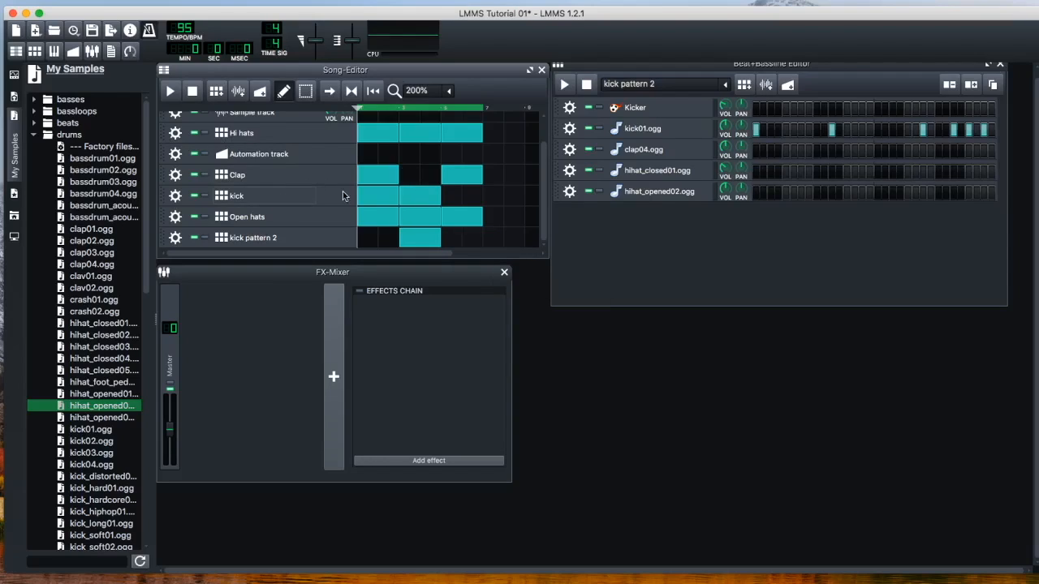
Move the remaining kick pattern 2 block to the third section and fill the middle gap in the Clap track
{"action": "left_click_drag", "start_coordinate": [419, 237], "coordinate": [459, 237]}
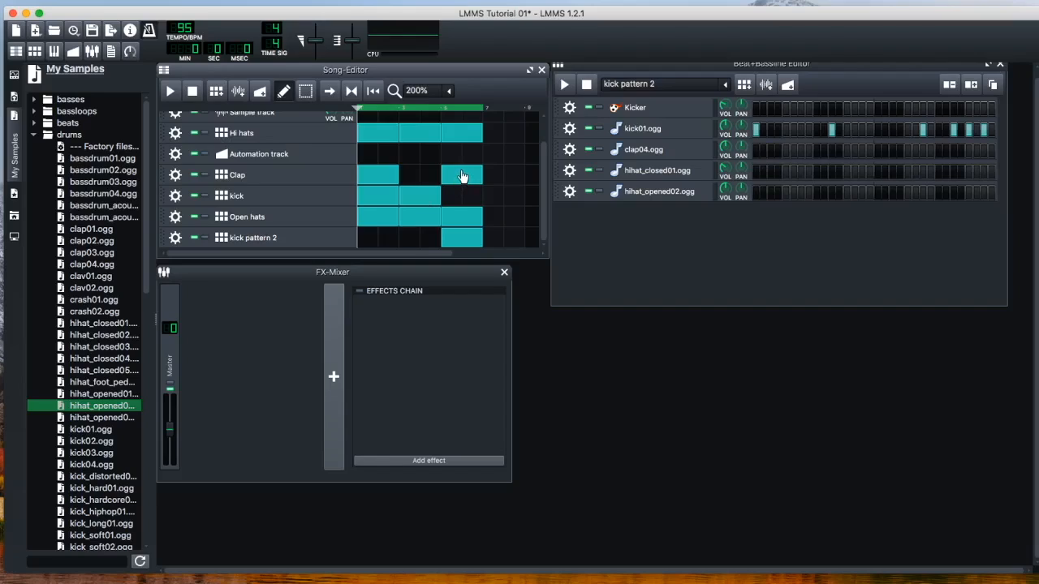
{"action": "left_click", "coordinate": [400, 177]}
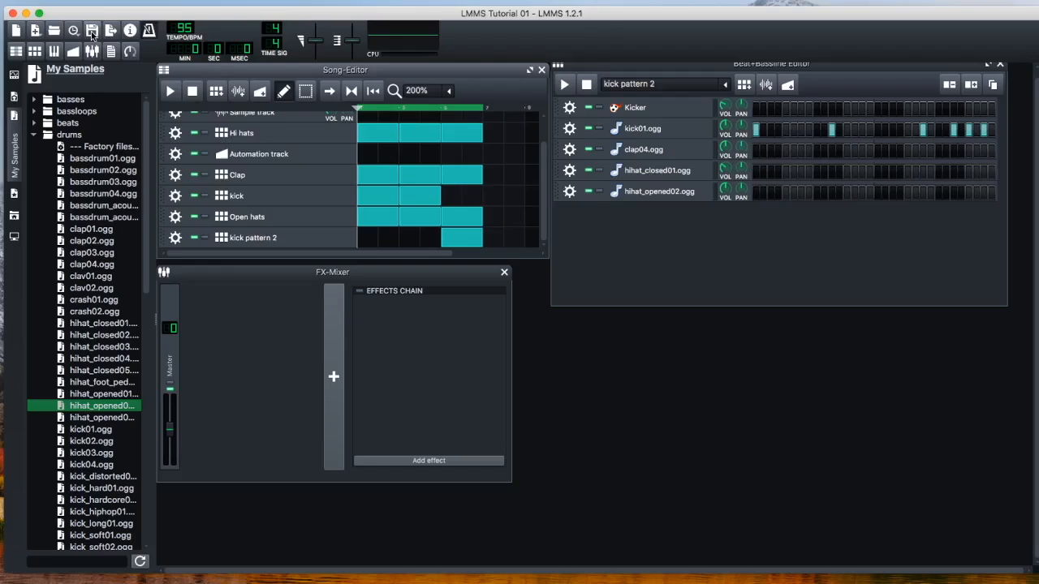
Listen to the arranged song and show the Clap pattern in the Beat+Bassline Editor
{"action": "left_click", "coordinate": [170, 92]}
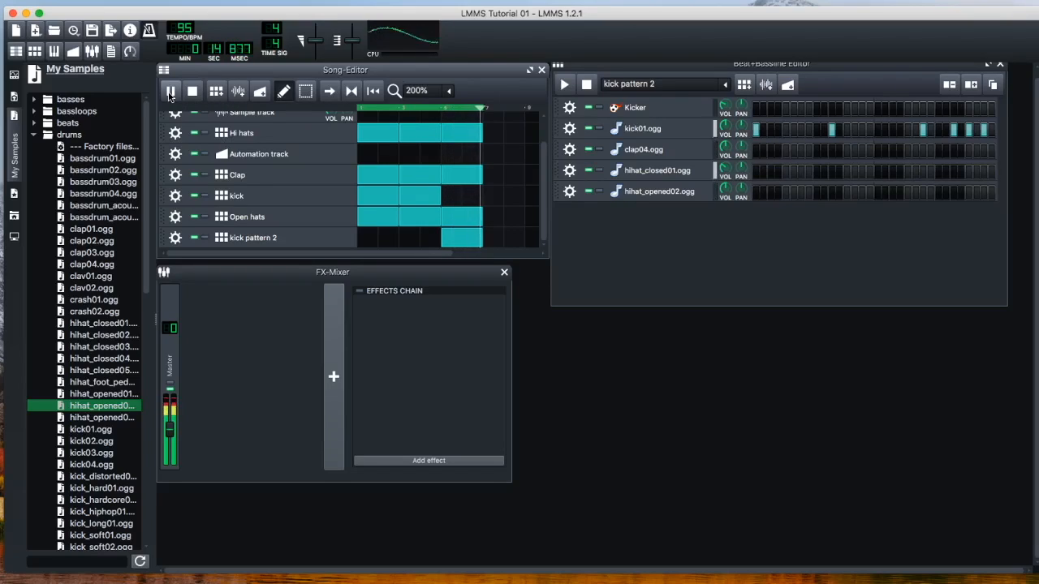
{"action": "left_click", "coordinate": [169, 91]}
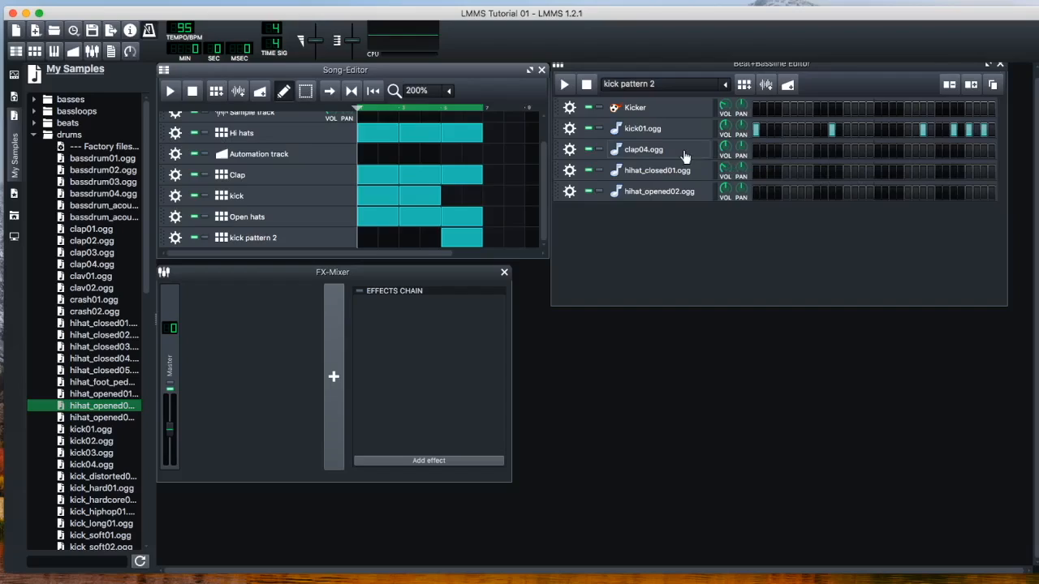
{"action": "left_click", "coordinate": [723, 86]}
{"action": "left_click", "coordinate": [656, 114]}
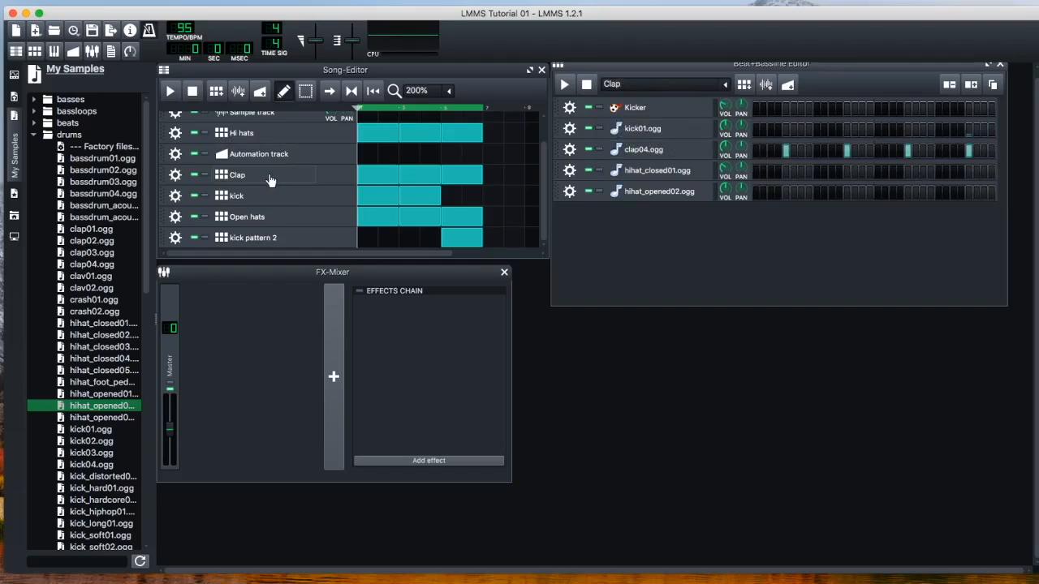
Add another beat/bassline pattern and extend it to 32 steps
{"action": "left_click", "coordinate": [743, 85]}
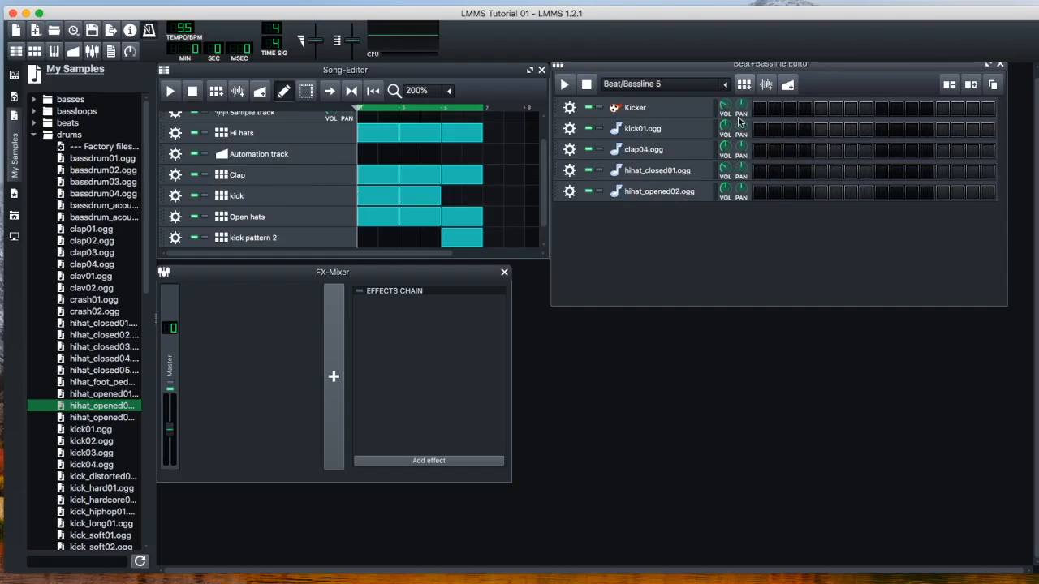
{"action": "left_click", "coordinate": [974, 87]}
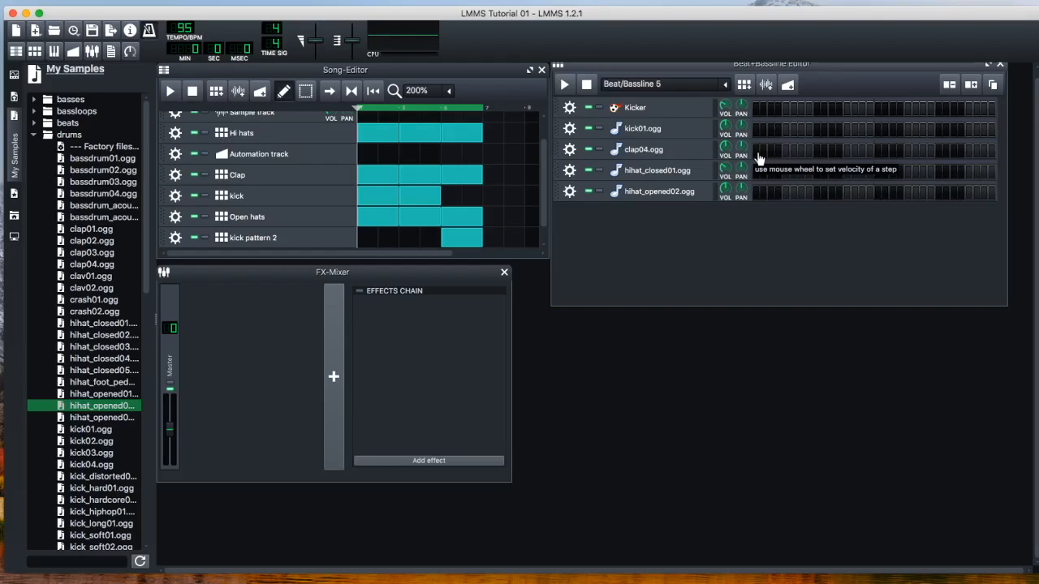
Review the step placement of the Clap pattern and return to the Beat/Bassline 5 pattern
{"action": "left_click", "coordinate": [726, 85]}
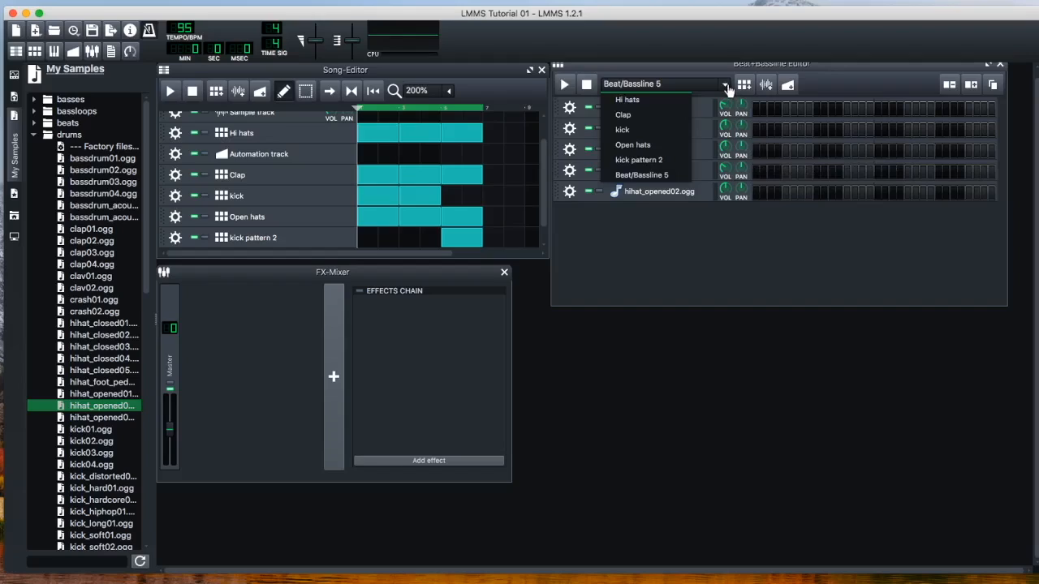
{"action": "left_click", "coordinate": [646, 118]}
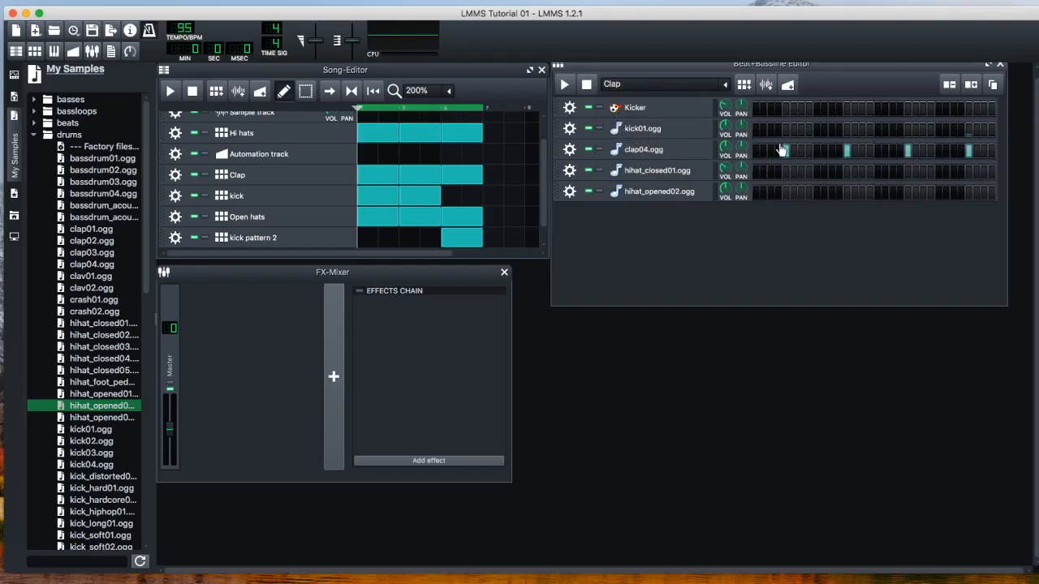
{"action": "left_click", "coordinate": [724, 85]}
{"action": "left_click", "coordinate": [653, 176]}
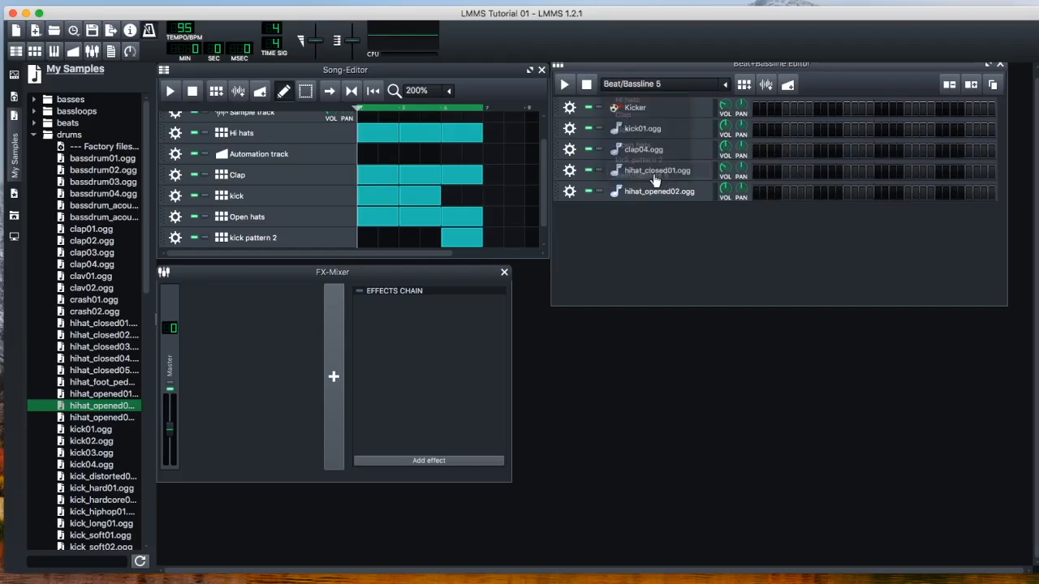
Rename the Beat/Bassline 5 track as Clap 2
{"action": "scroll", "coordinate": [341, 211], "scroll_direction": "down", "scroll_amount": 1}
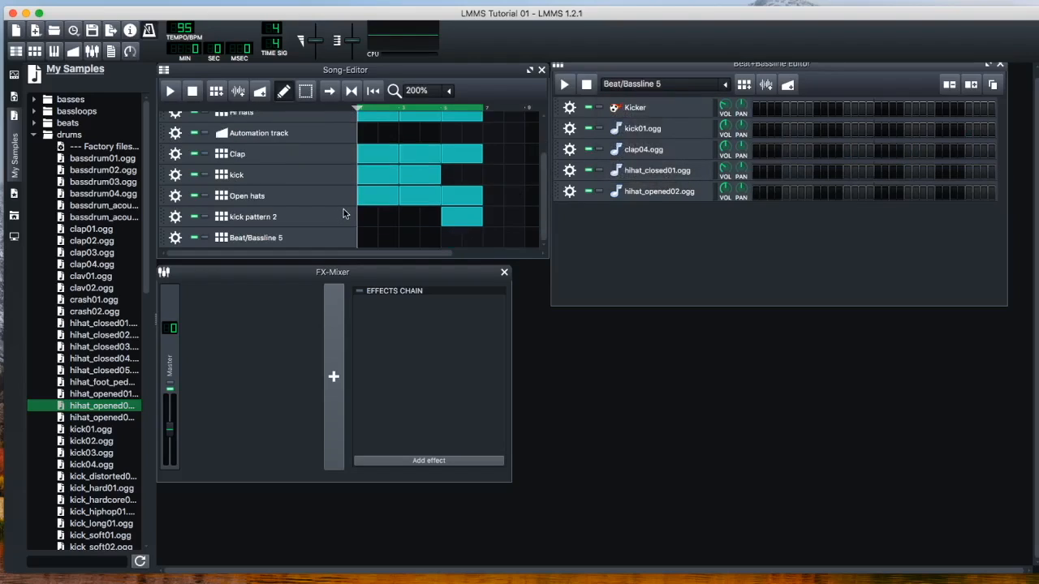
{"action": "double_click", "coordinate": [268, 237]}
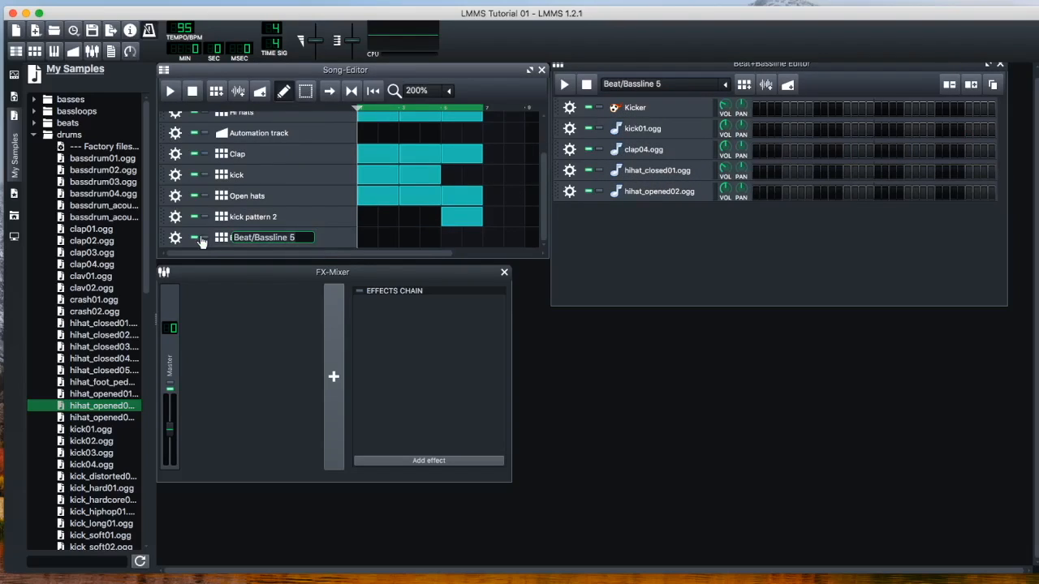
{"action": "type", "text": "Clap 2"}
{"action": "key", "text": "Return"}
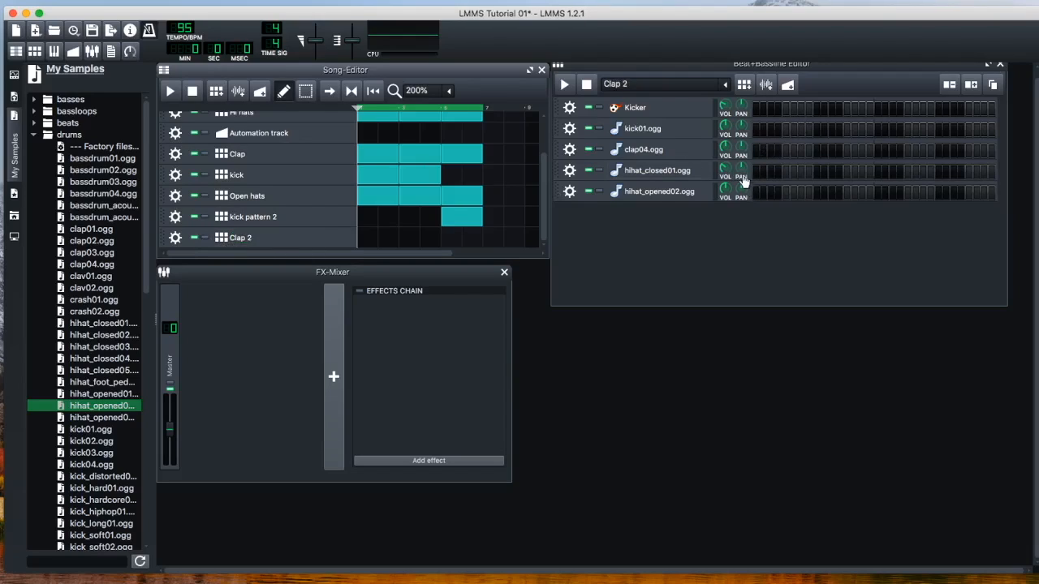
Play the song with the Clap track muted and place clap04.ogg hits on every fourth step from step 1 to step 25
{"action": "left_click", "coordinate": [171, 91]}
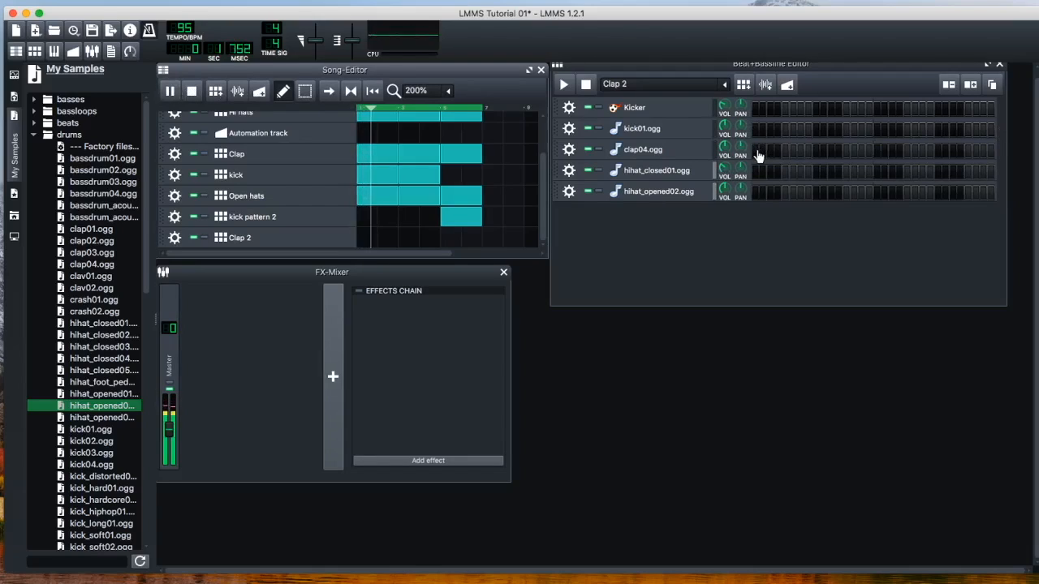
{"action": "left_click", "coordinate": [193, 154]}
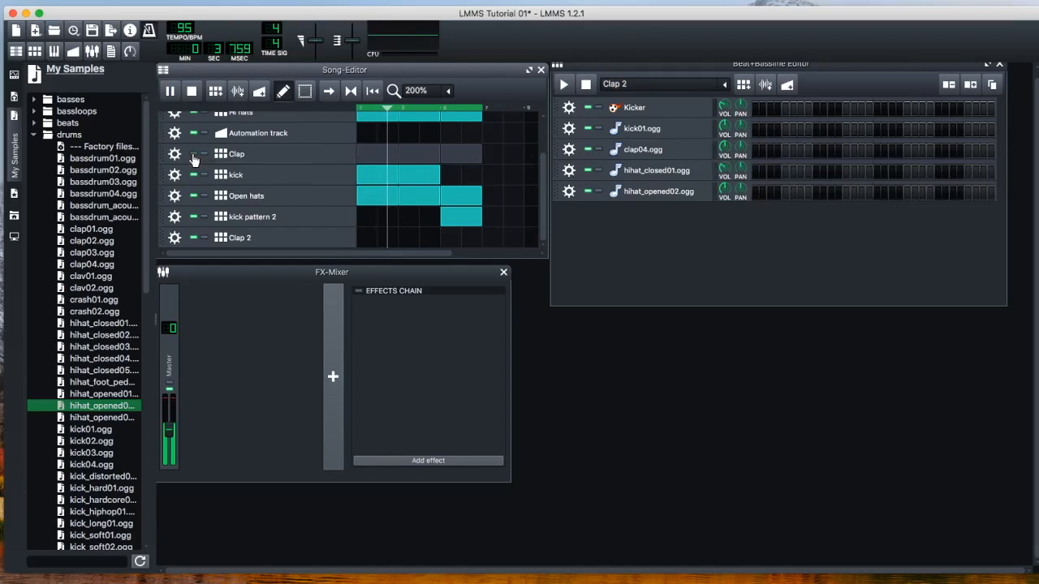
{"action": "left_click", "coordinate": [755, 151]}
{"action": "left_click", "coordinate": [777, 151]}
{"action": "left_click", "coordinate": [808, 151]}
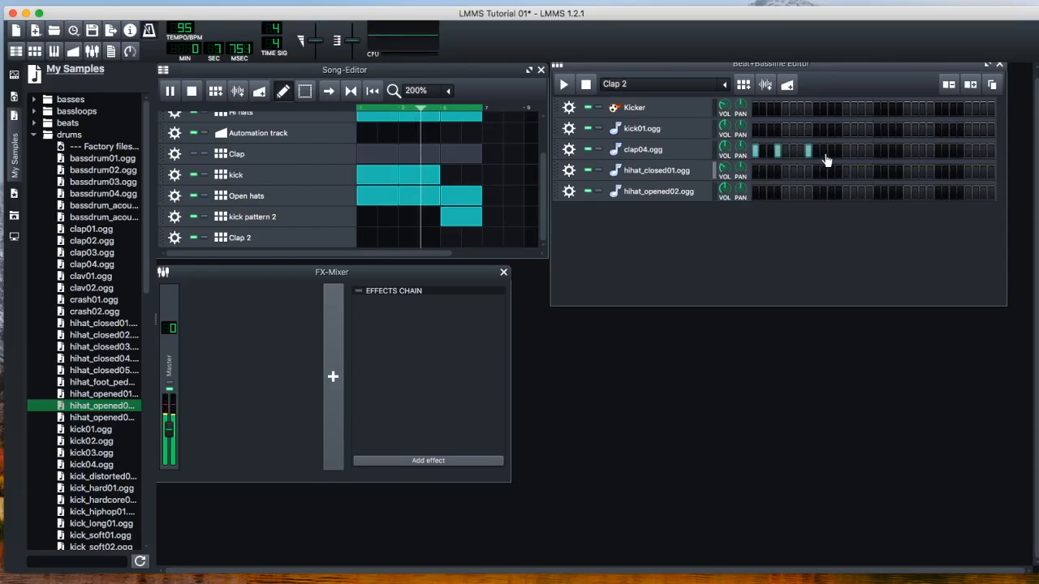
{"action": "left_click", "coordinate": [808, 151]}
{"action": "left_click", "coordinate": [815, 151]}
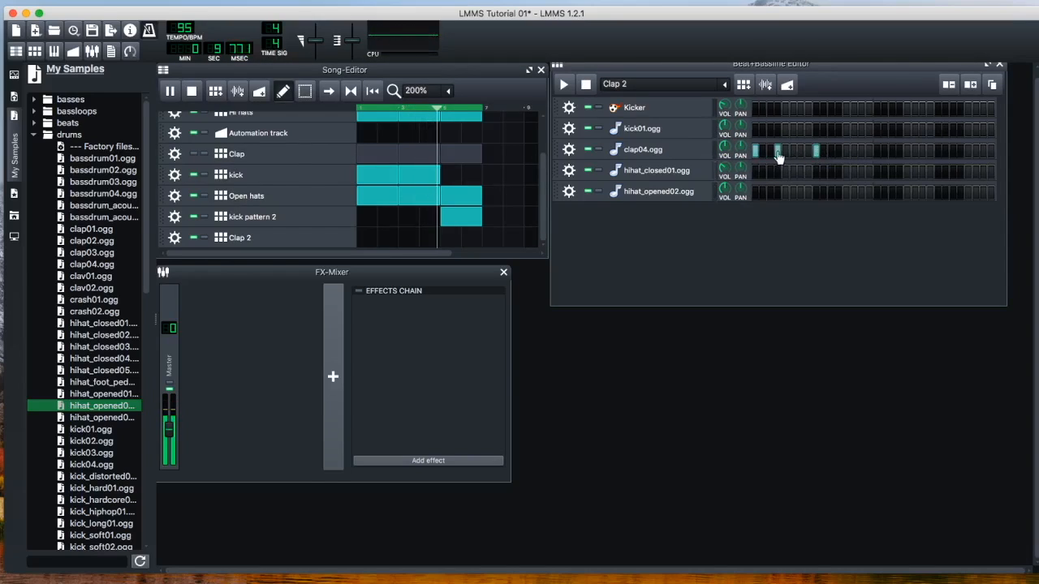
{"action": "left_click", "coordinate": [845, 150]}
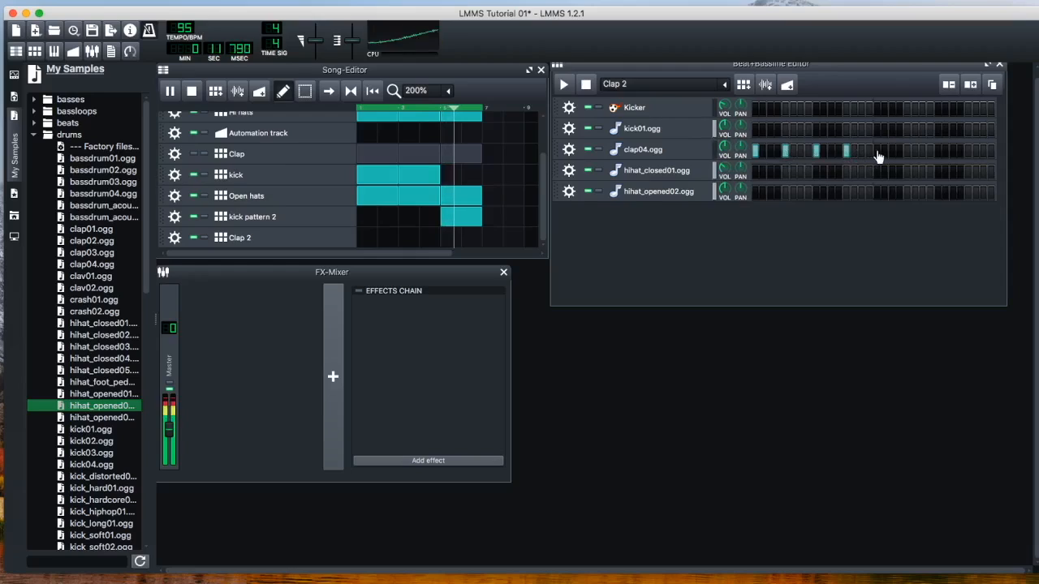
{"action": "left_click", "coordinate": [876, 151]}
{"action": "left_click", "coordinate": [907, 151]}
{"action": "left_click", "coordinate": [937, 151]}
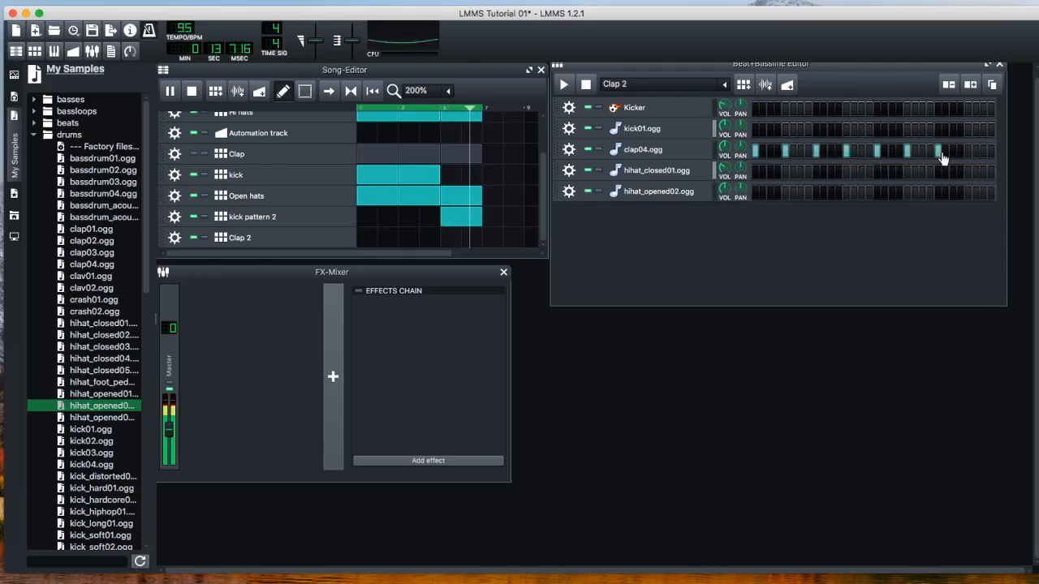
Finish the Clap 2 pattern with clap04.ogg hits on steps 27, 29, 30, 31 and 32, and stop playback
{"action": "left_click", "coordinate": [944, 151]}
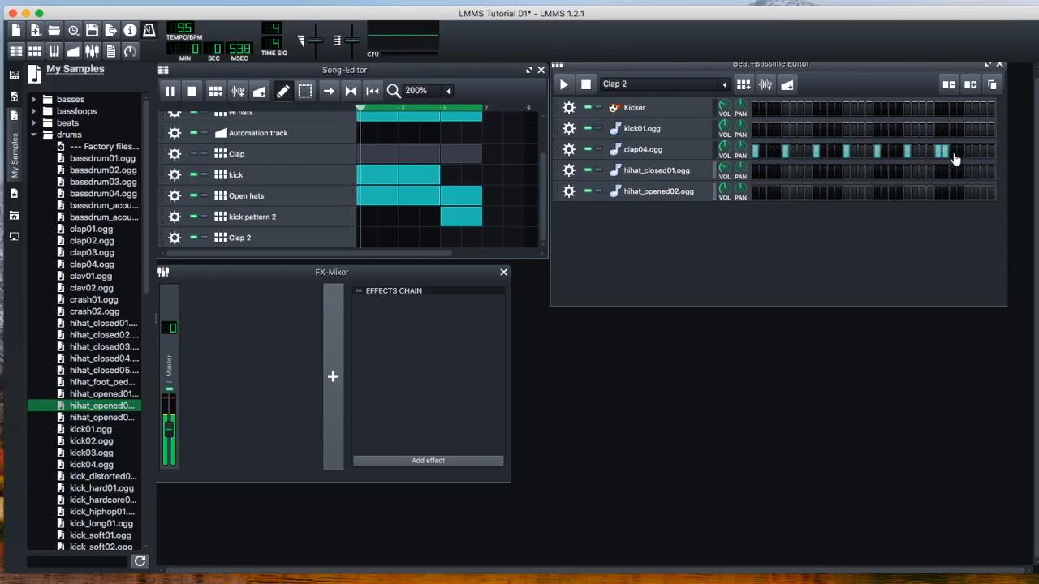
{"action": "left_click", "coordinate": [967, 155]}
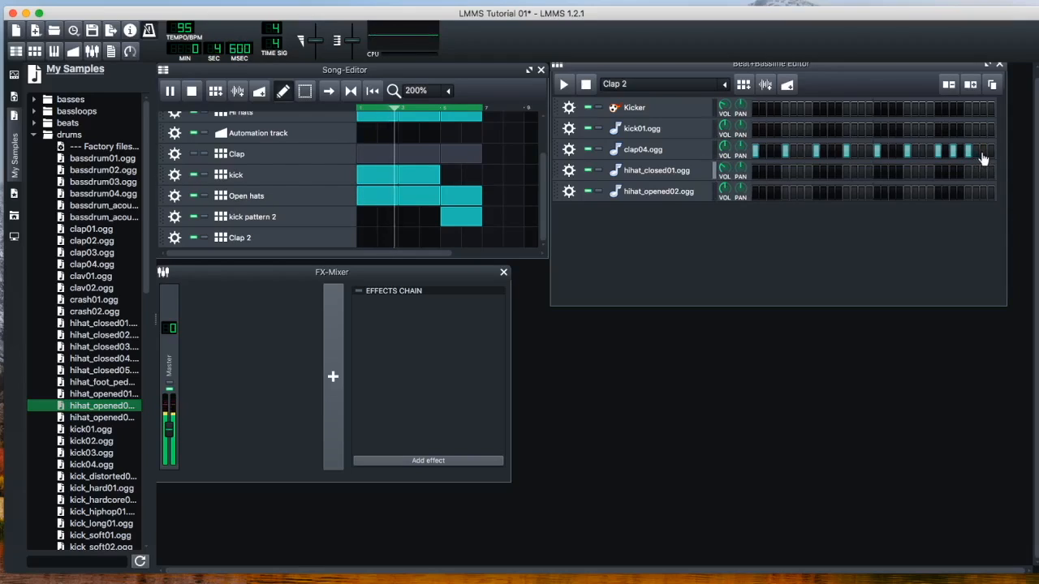
{"action": "left_click", "coordinate": [983, 155]}
{"action": "left_click", "coordinate": [976, 154]}
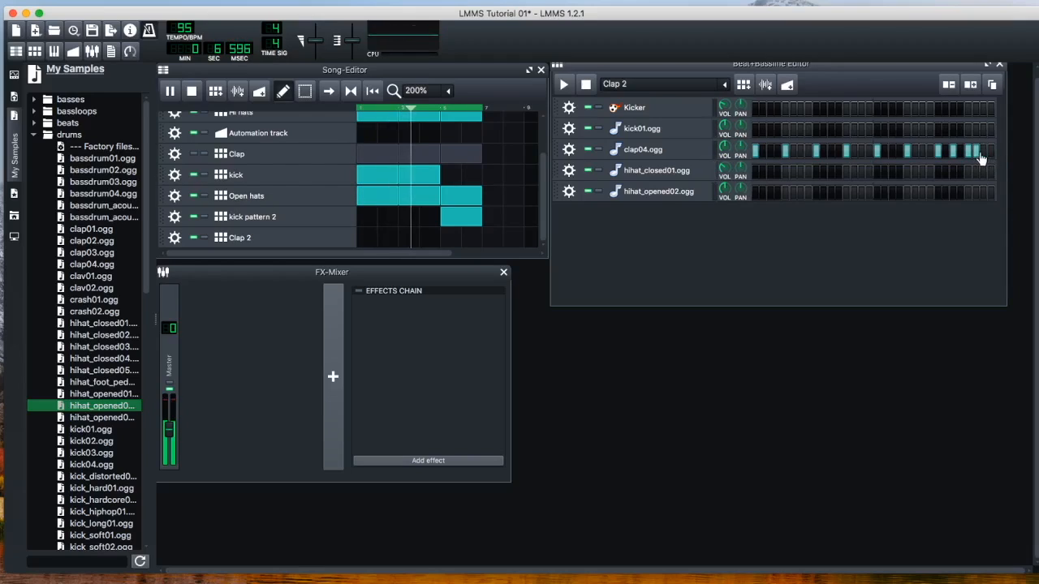
{"action": "left_click", "coordinate": [990, 155]}
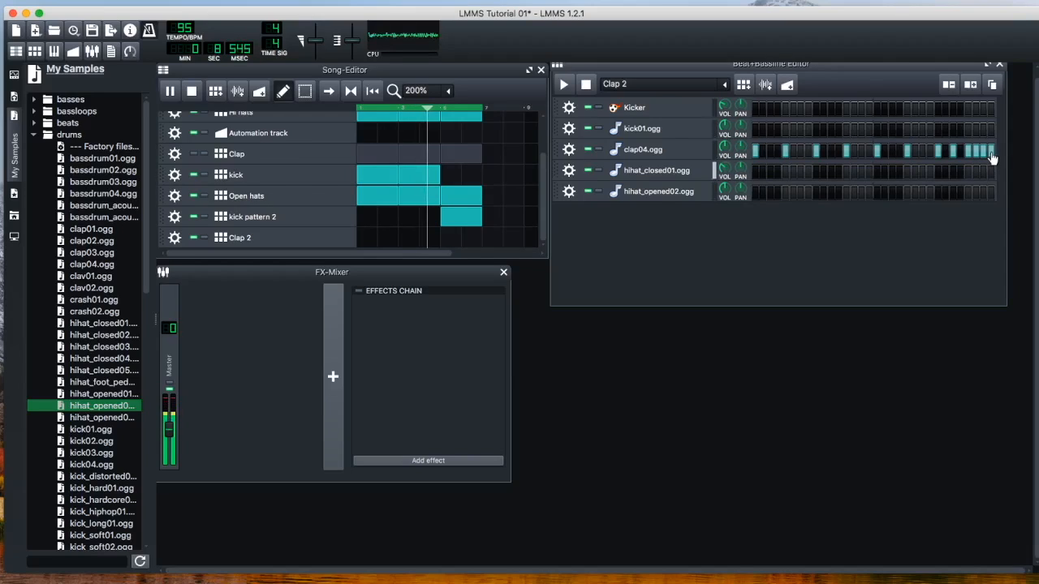
{"action": "key", "text": "space"}
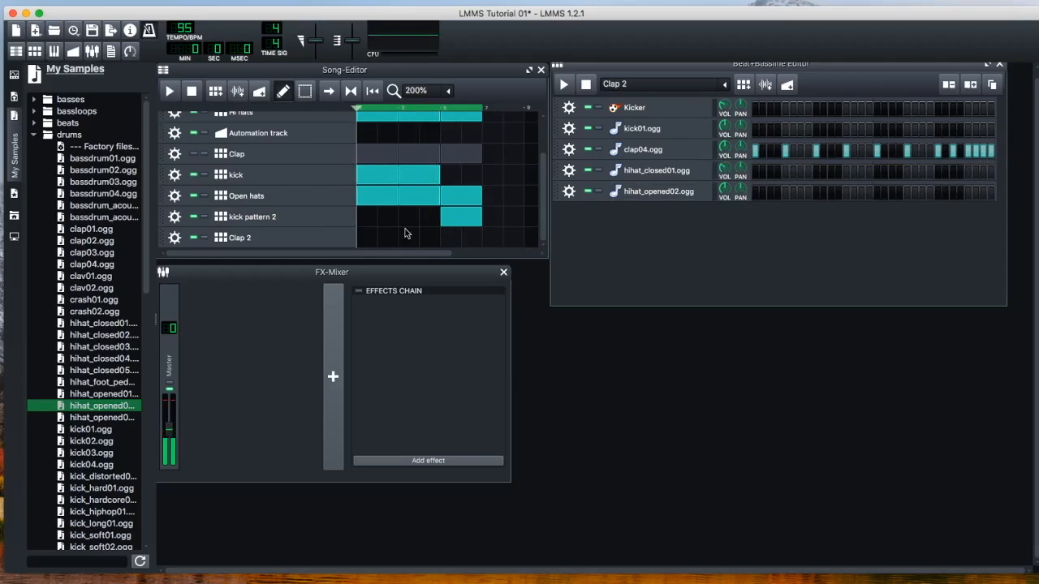
Place Clap 2 blocks across all three sections of the song
{"action": "left_click", "coordinate": [364, 237]}
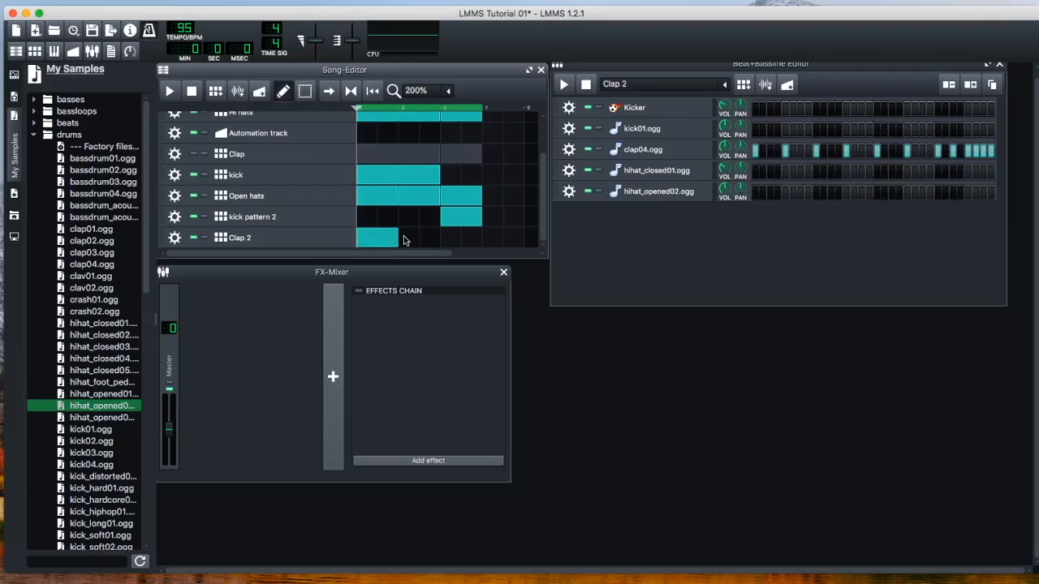
{"action": "left_click", "coordinate": [405, 238]}
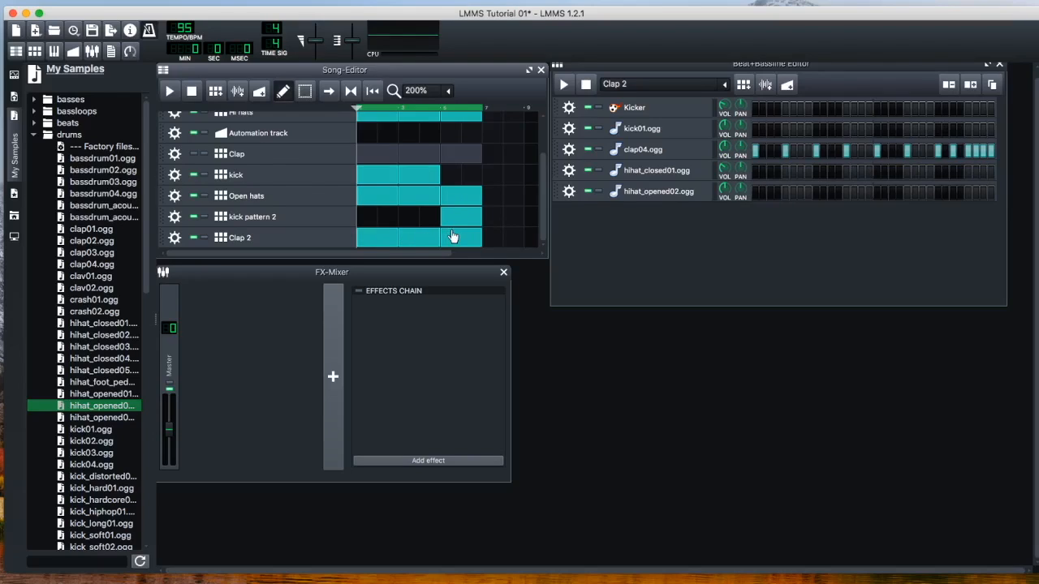
Delete the Clap 2 blocks in the first and second sections and unmute the Clap track
{"action": "right_click", "coordinate": [410, 238]}
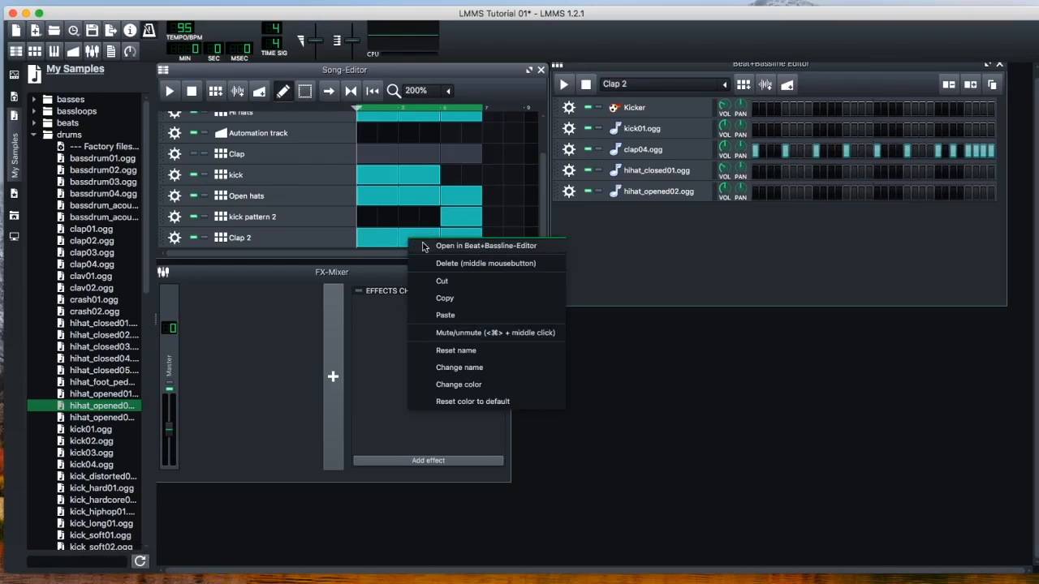
{"action": "left_click", "coordinate": [438, 262]}
{"action": "right_click", "coordinate": [386, 243]}
{"action": "key", "text": "Escape"}
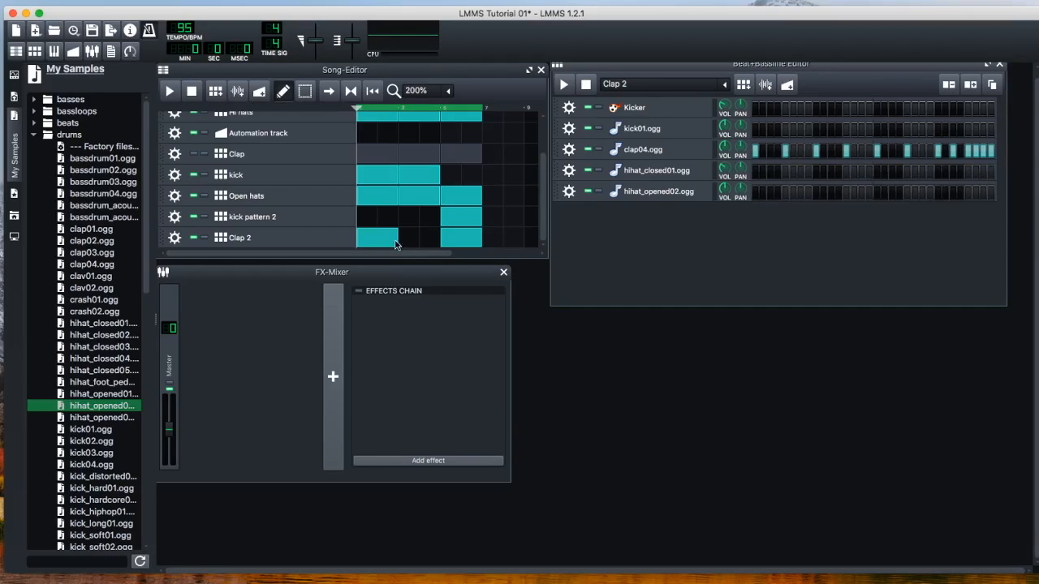
{"action": "right_click", "coordinate": [380, 239]}
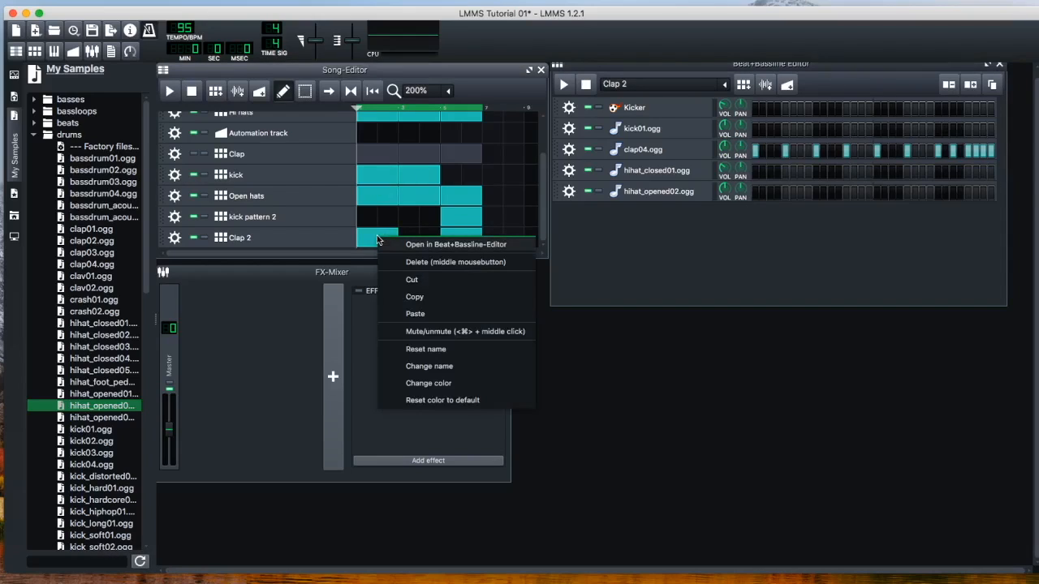
{"action": "left_click", "coordinate": [415, 263]}
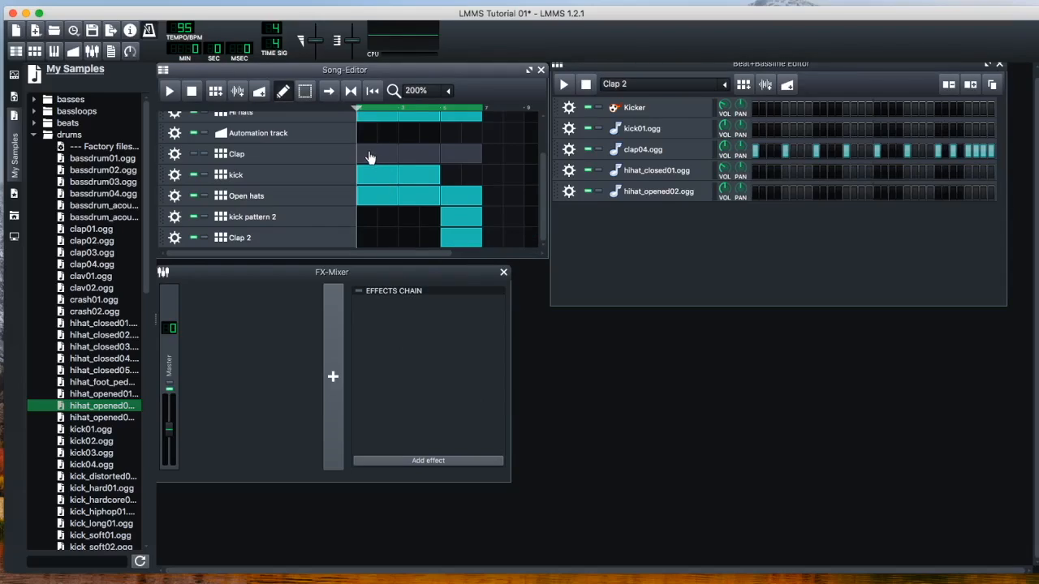
{"action": "left_click", "coordinate": [193, 154]}
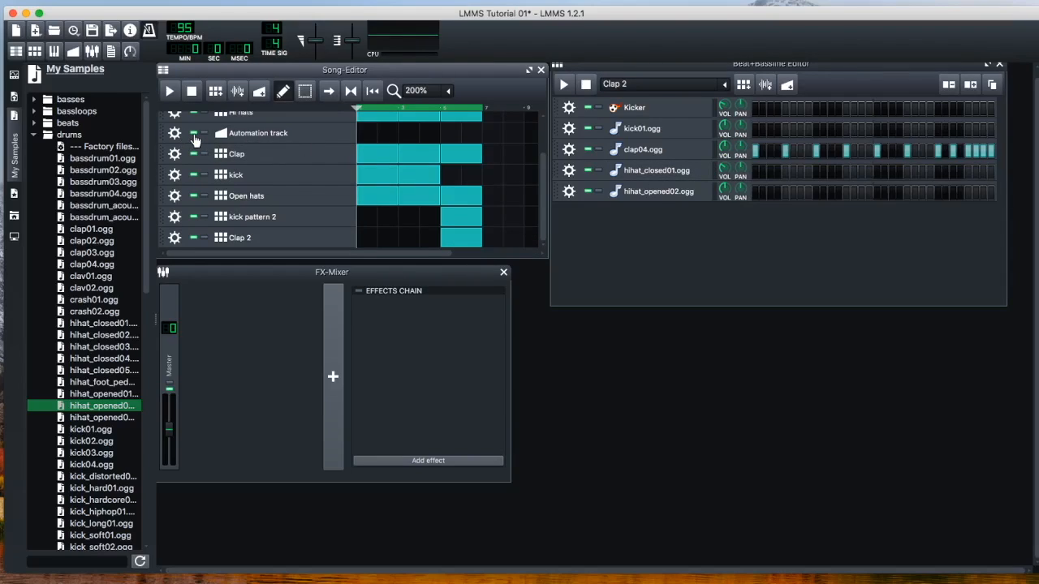
Try switching mute and solo on and off for hihat_opened02.ogg and the kick track
{"action": "left_click", "coordinate": [588, 193]}
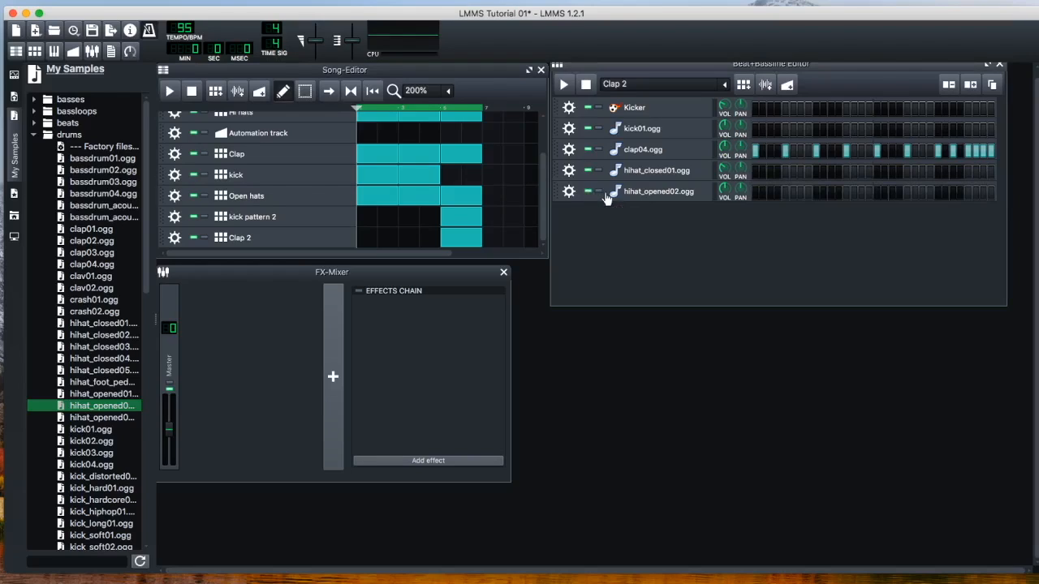
{"action": "left_click", "coordinate": [598, 193]}
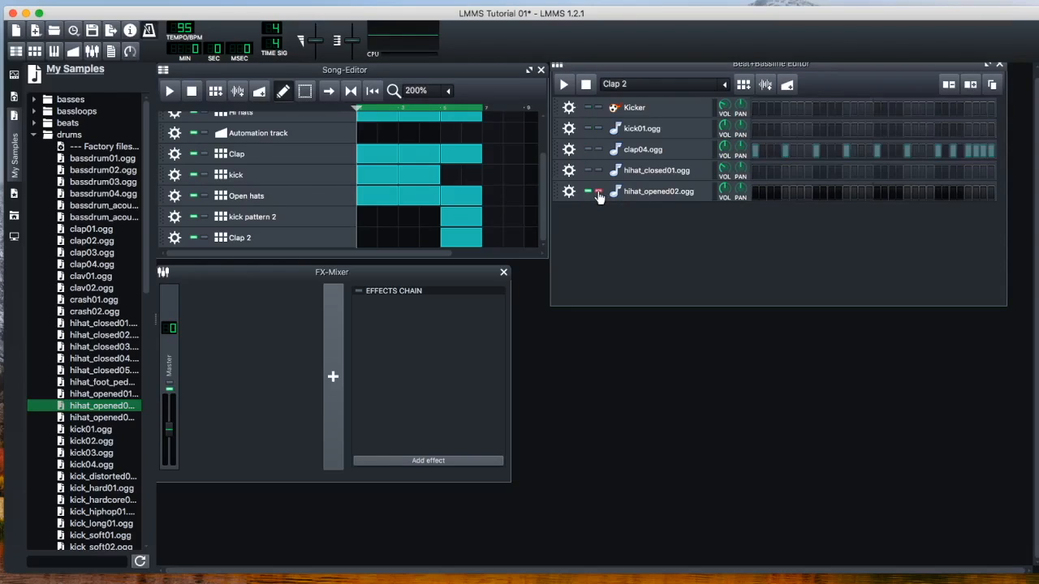
{"action": "left_click", "coordinate": [598, 195]}
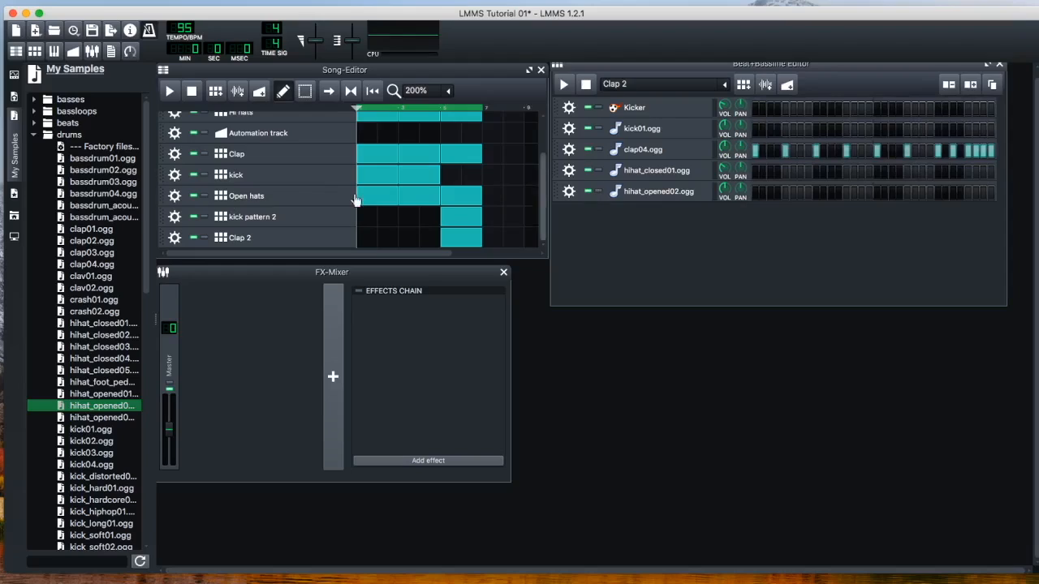
{"action": "left_click", "coordinate": [203, 176]}
{"action": "left_click", "coordinate": [203, 176]}
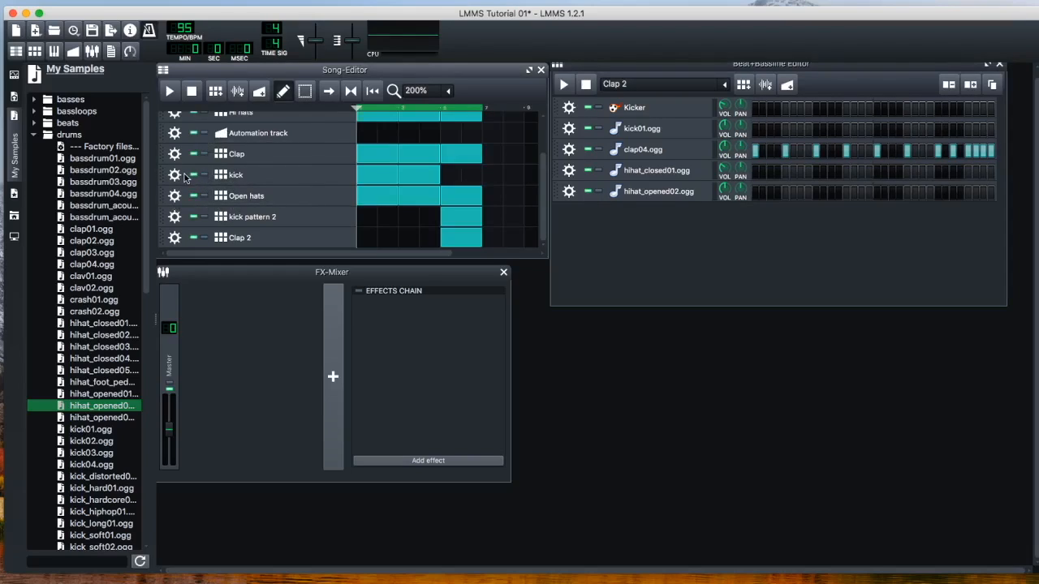
{"action": "left_click", "coordinate": [193, 175]}
{"action": "left_click", "coordinate": [193, 175]}
Delete the Clap track's block in the third section of the song
{"action": "scroll", "coordinate": [255, 195], "scroll_direction": "up", "scroll_amount": 3}
{"action": "scroll", "coordinate": [257, 195], "scroll_direction": "down", "scroll_amount": 3}
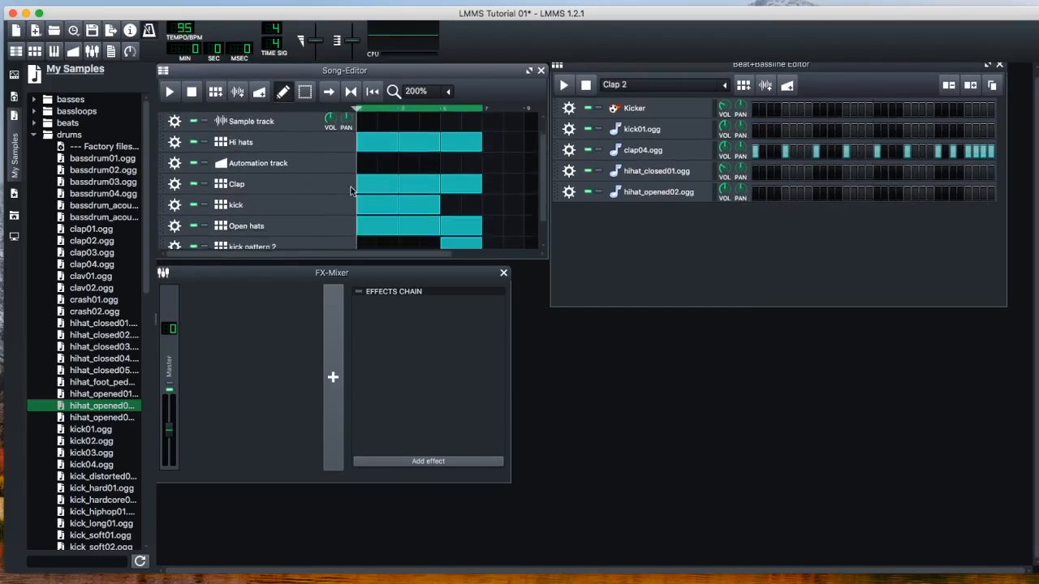
{"action": "scroll", "coordinate": [660, 88], "scroll_direction": "up", "scroll_amount": 1}
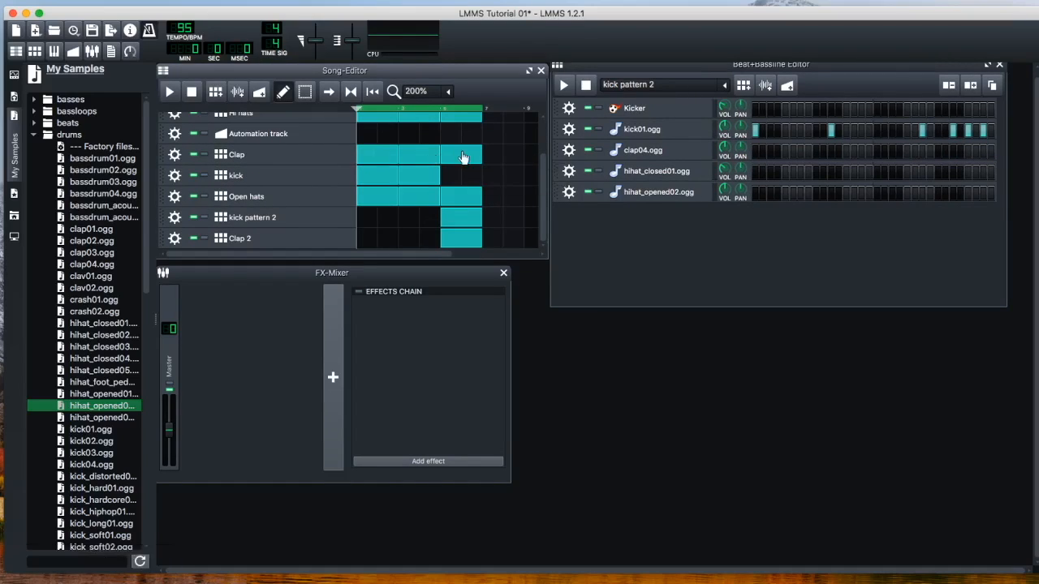
{"action": "right_click", "coordinate": [463, 157]}
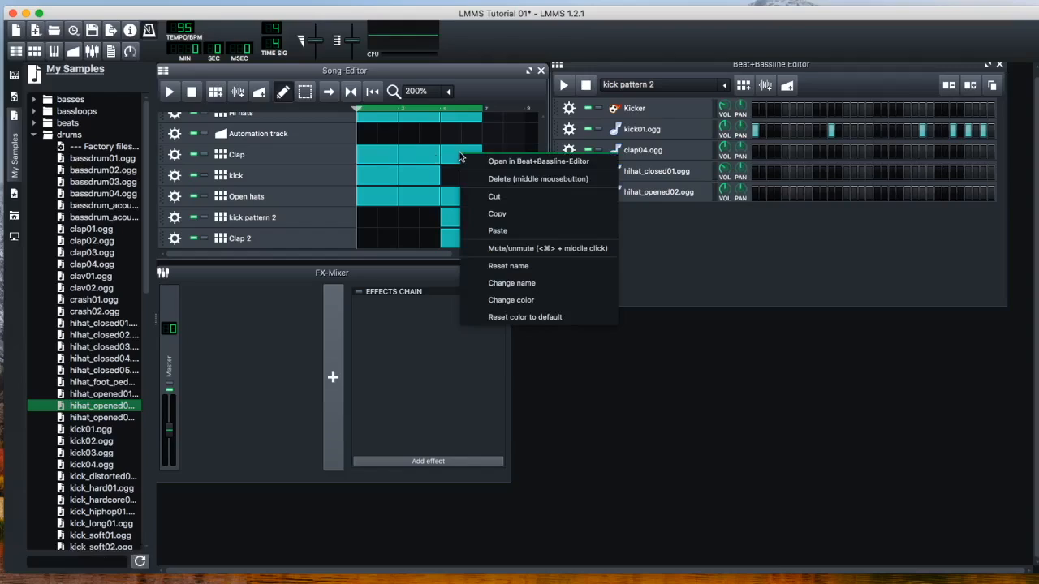
{"action": "left_click", "coordinate": [495, 180]}
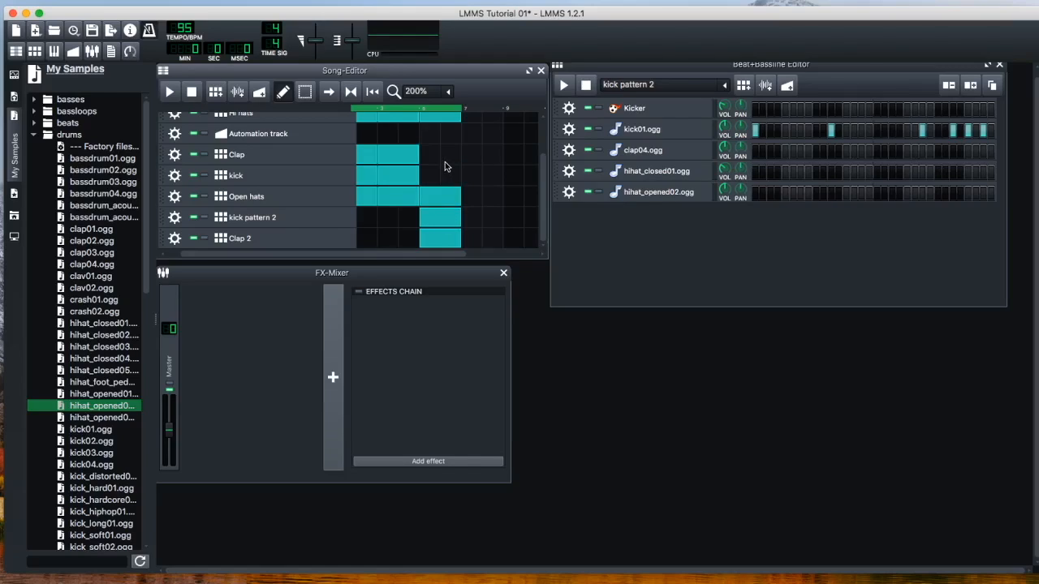
Listen to the arranged song and show the Clap 2 pattern in the Beat+Bassline Editor
{"action": "left_click", "coordinate": [171, 94]}
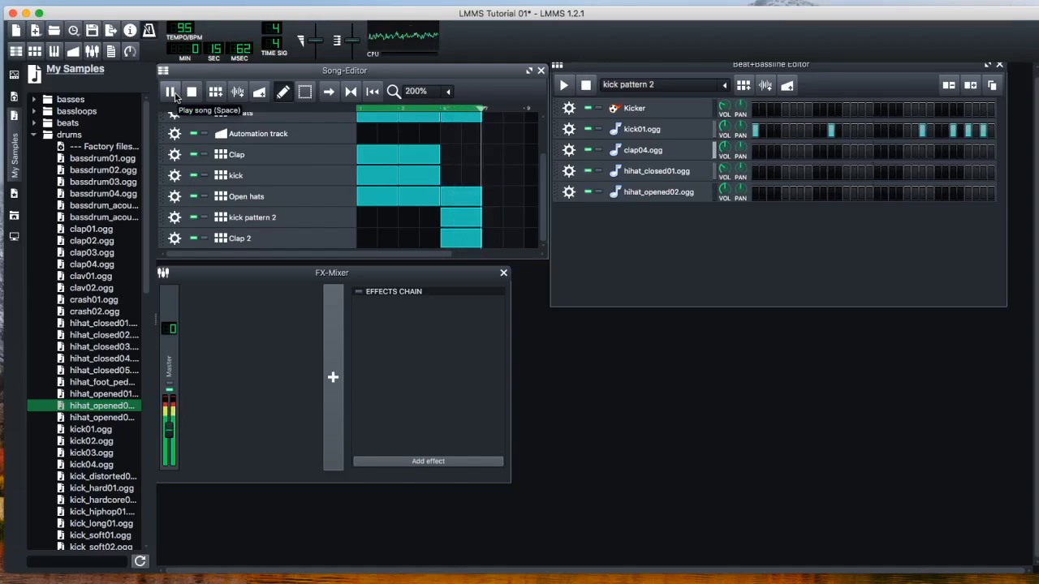
{"action": "left_click", "coordinate": [176, 92]}
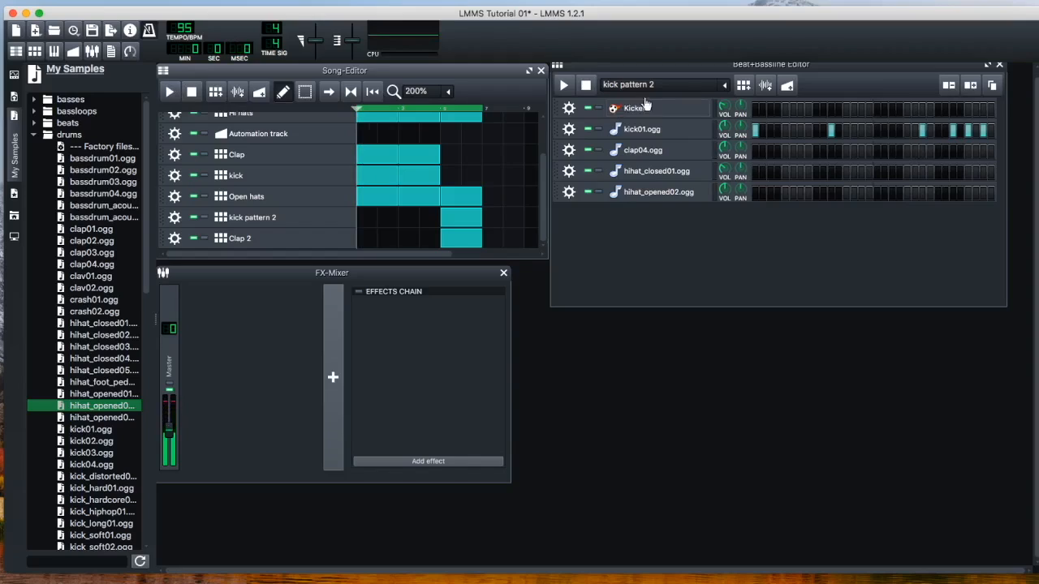
{"action": "scroll", "coordinate": [683, 86], "scroll_direction": "down", "scroll_amount": 1}
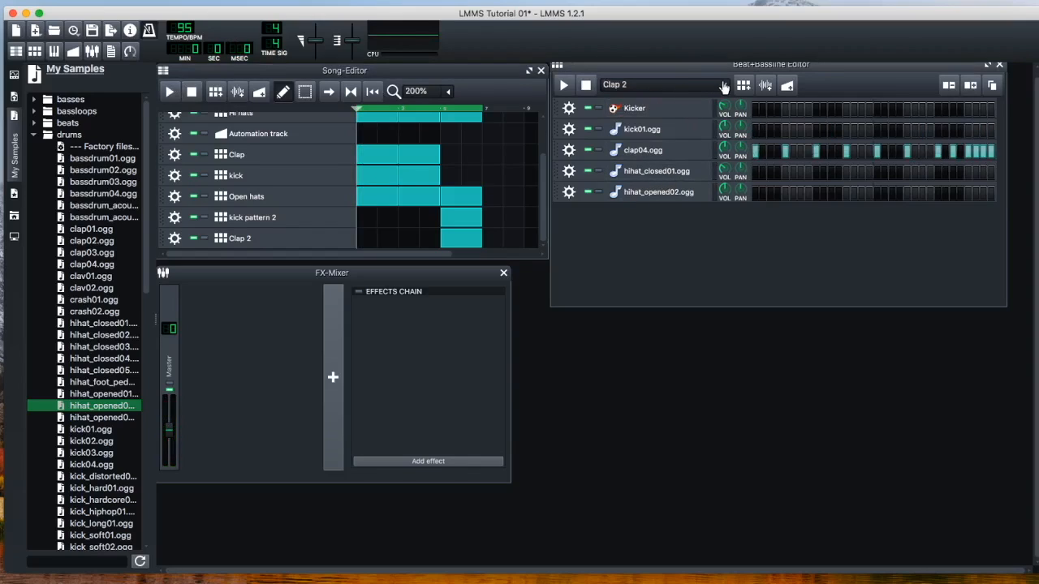
{"action": "left_click", "coordinate": [723, 86]}
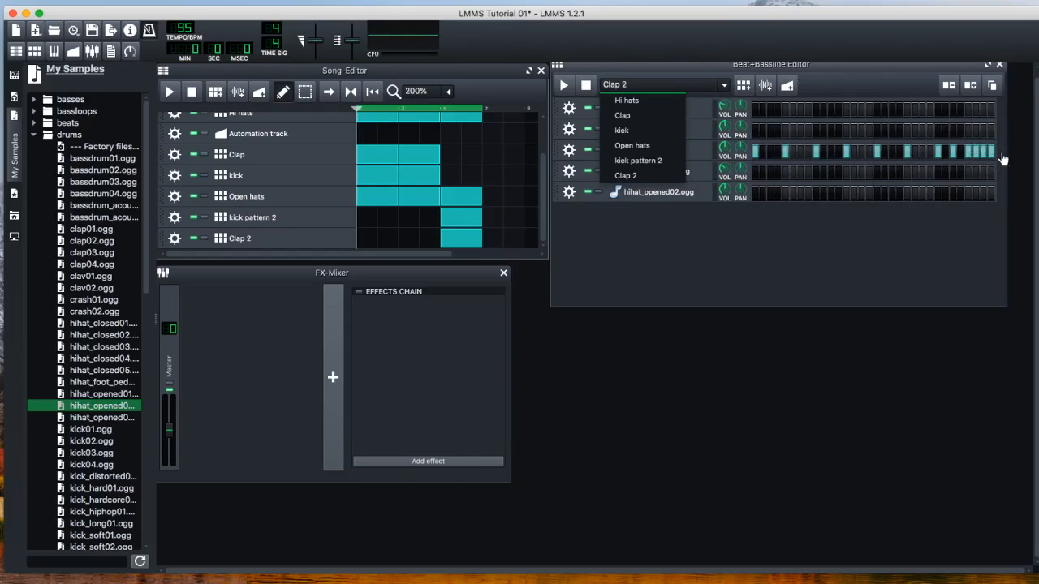